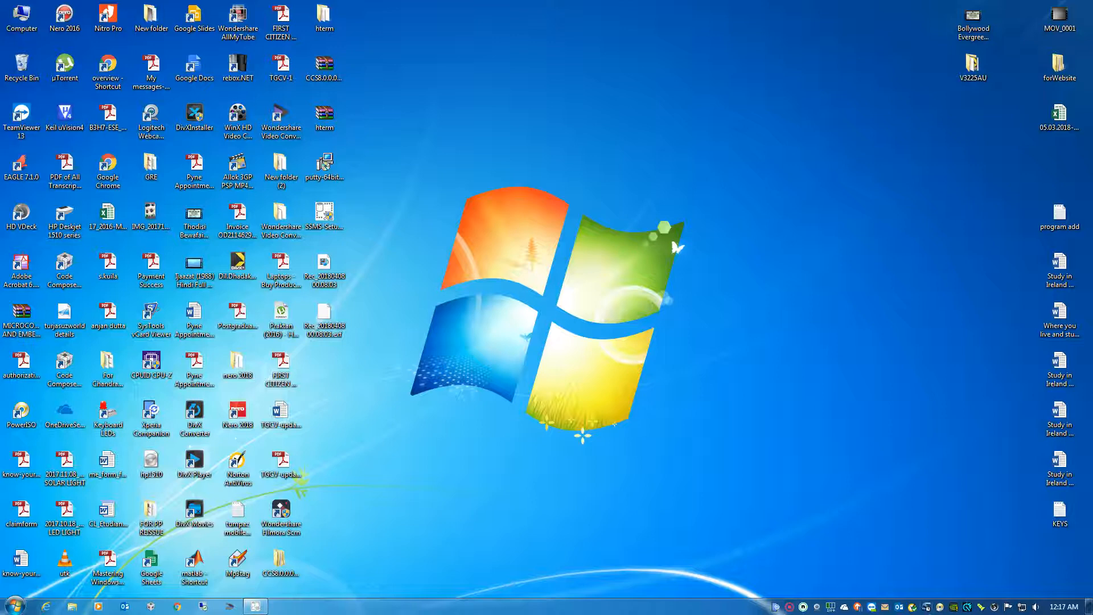
Search Google for "download ccs 8.0.0.0" and open the Download CCS page on the Texas Instruments Wiki.
click(177, 606)
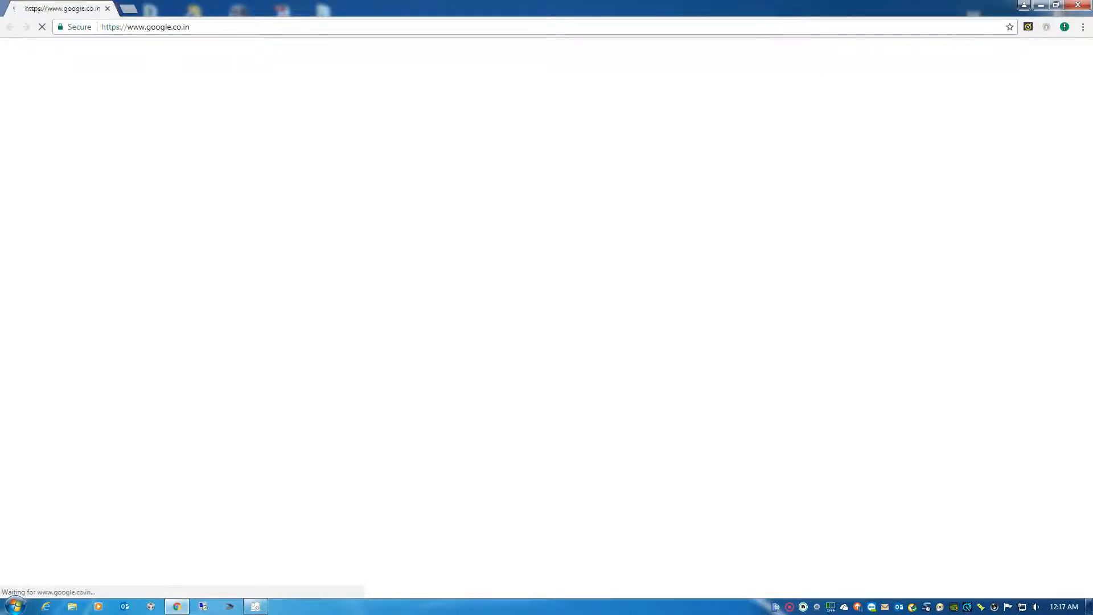
text(dow)
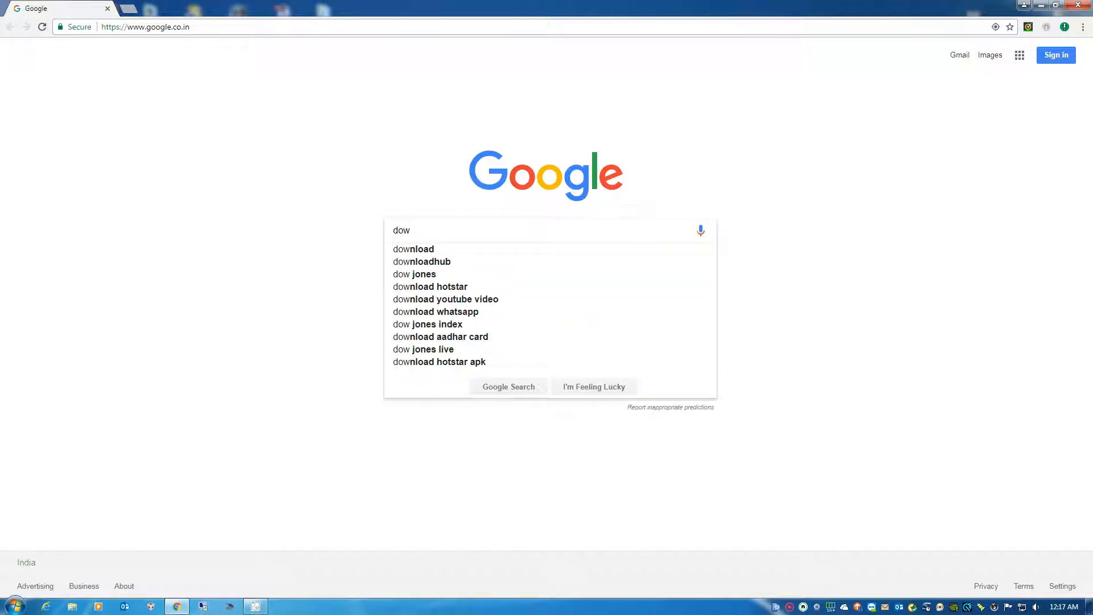
text(nlo)
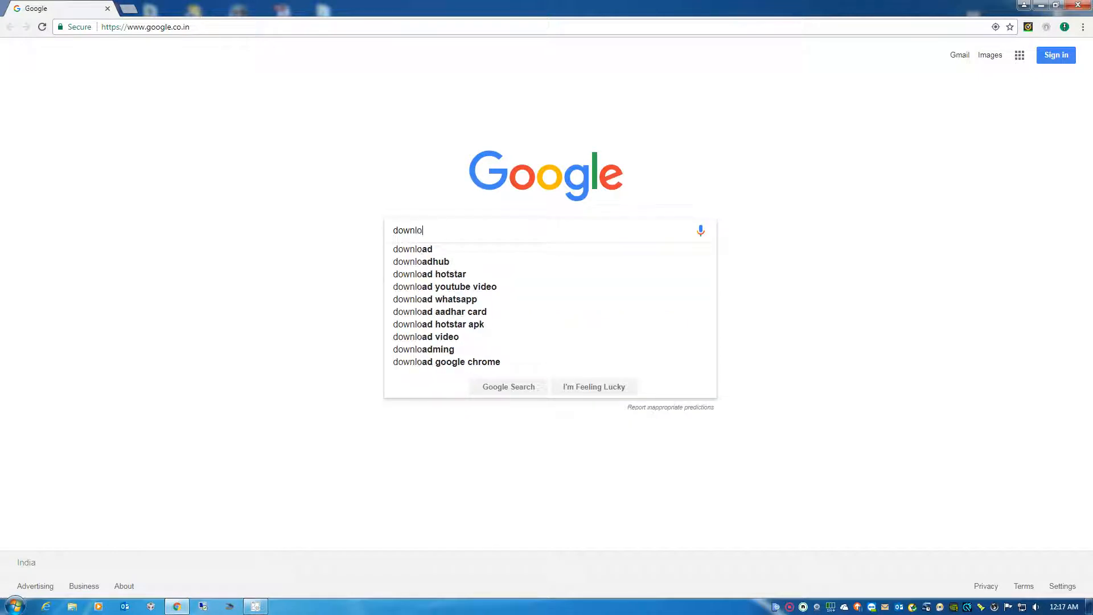
text(ad c)
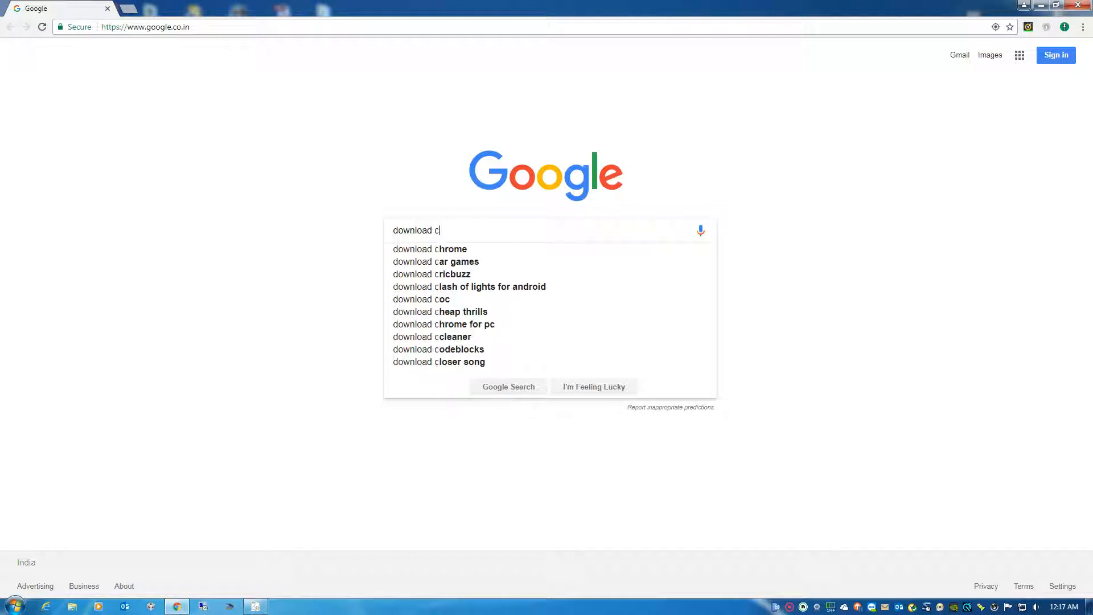
text(cs 8.0.0)
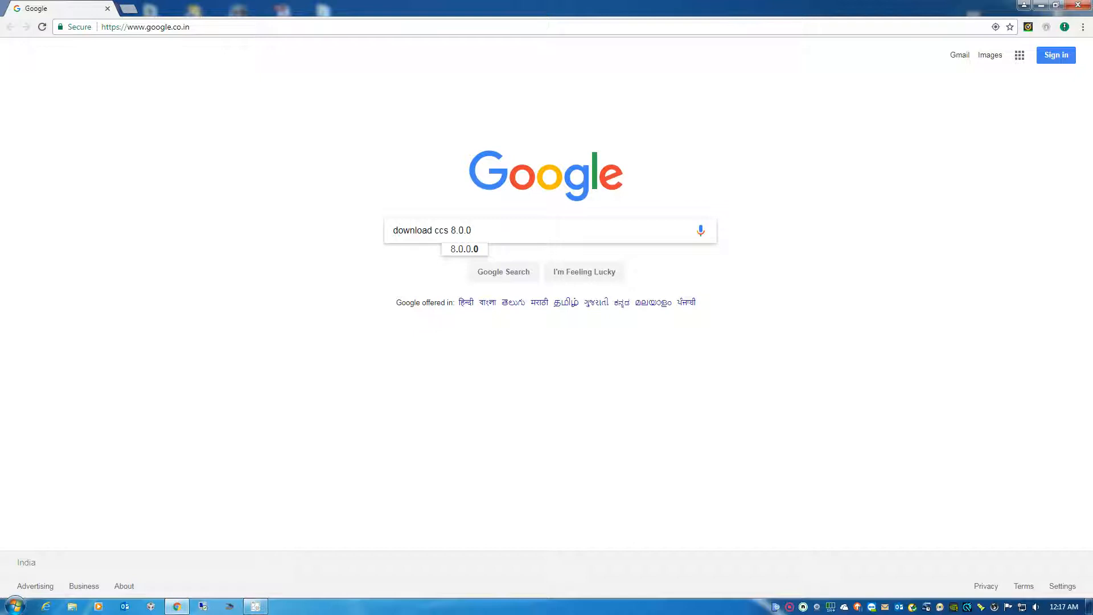
click(465, 250)
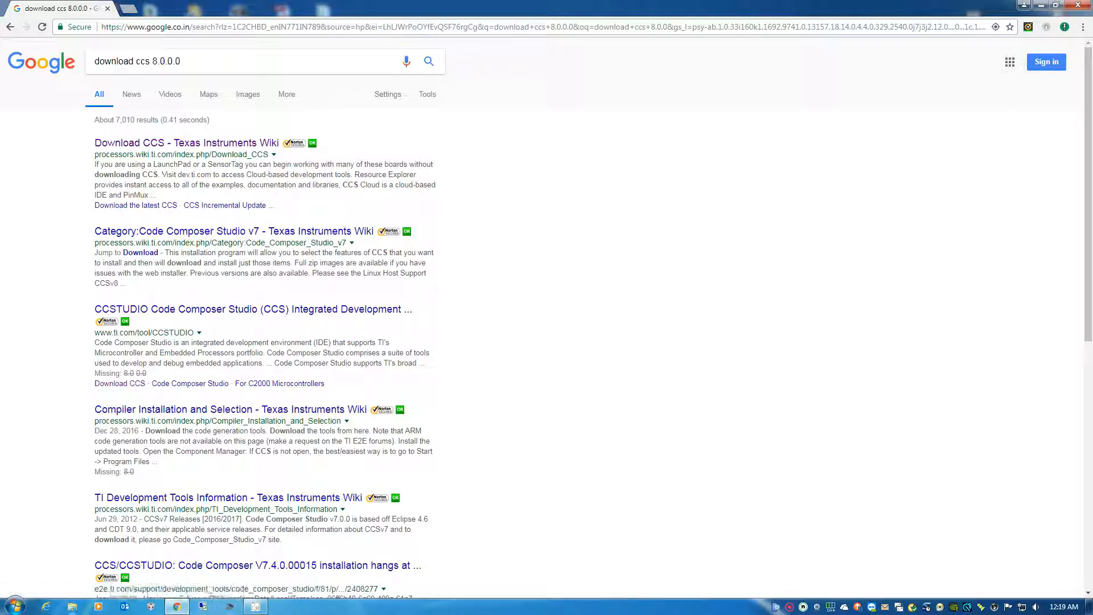
click(187, 143)
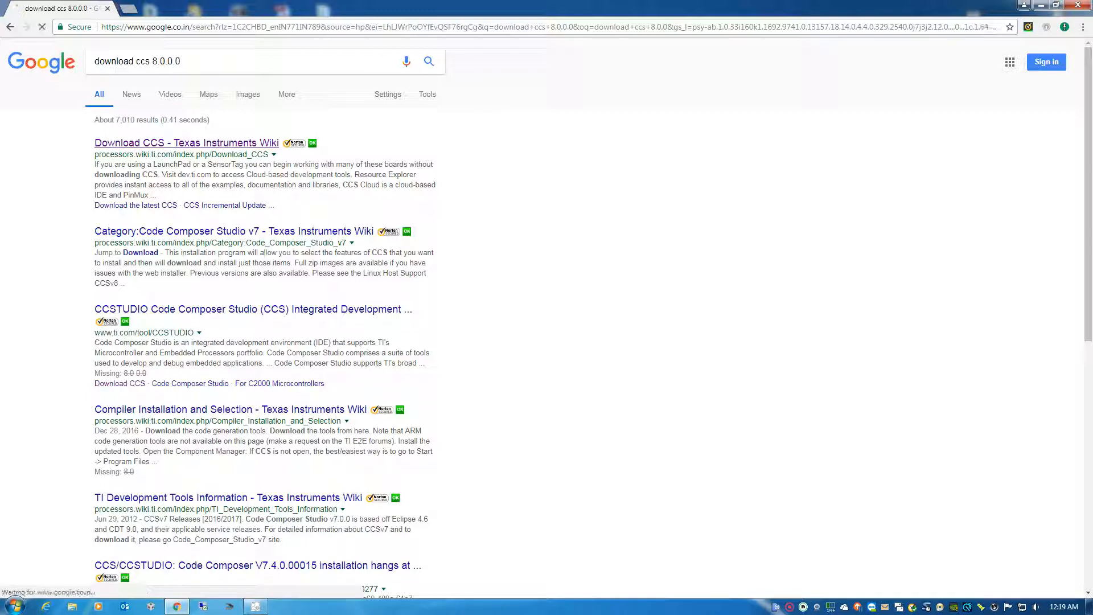
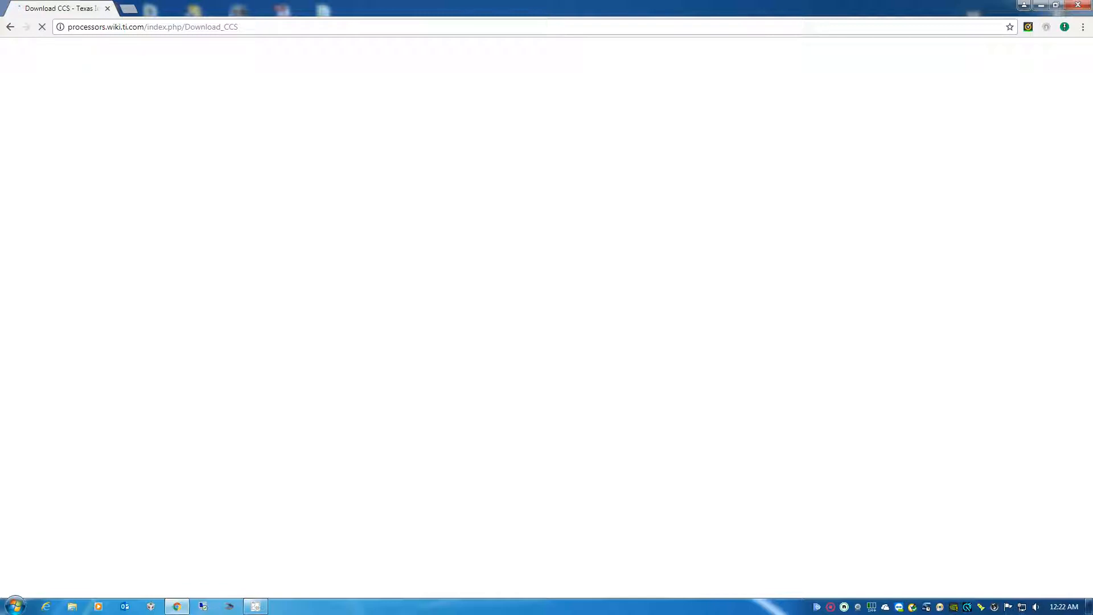
Open the Windows network adapter settings and bring up the options for the Local Area Connection.
right_click(1022, 606)
click(1002, 601)
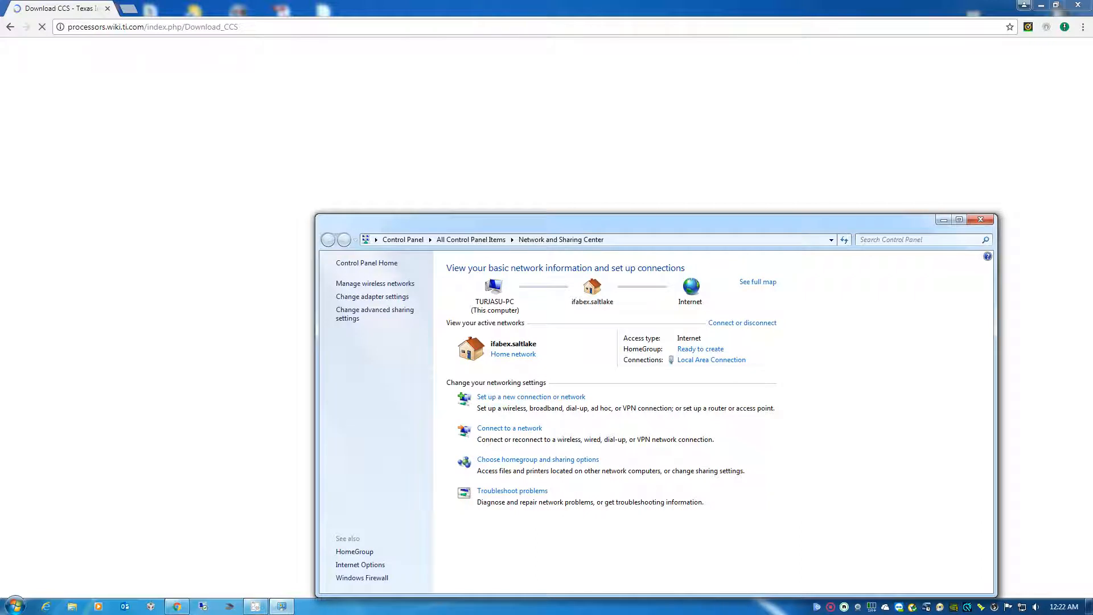
click(372, 297)
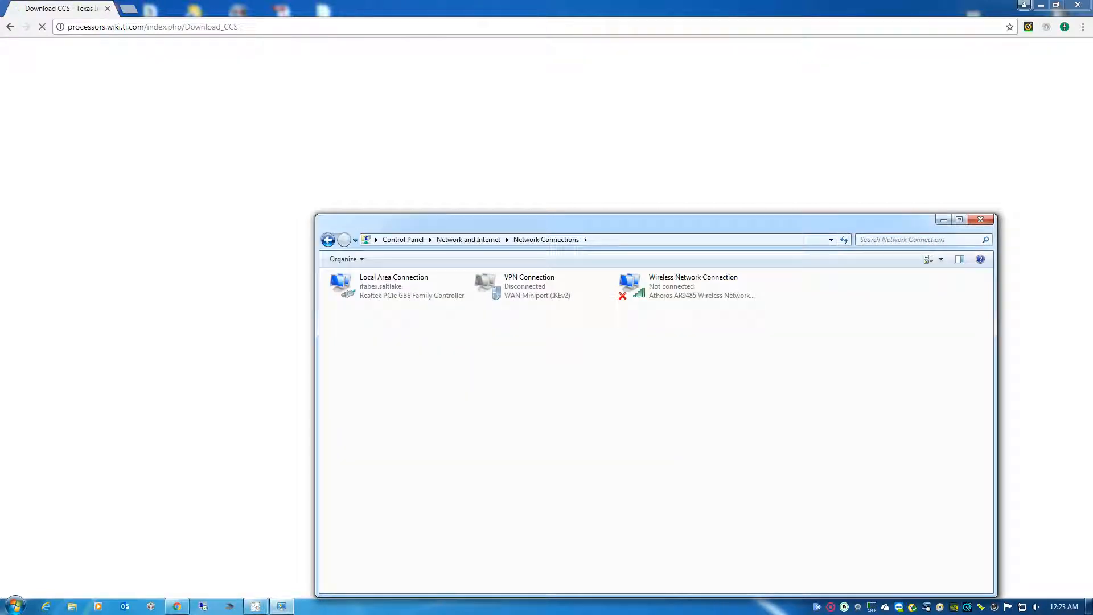
right_click(374, 287)
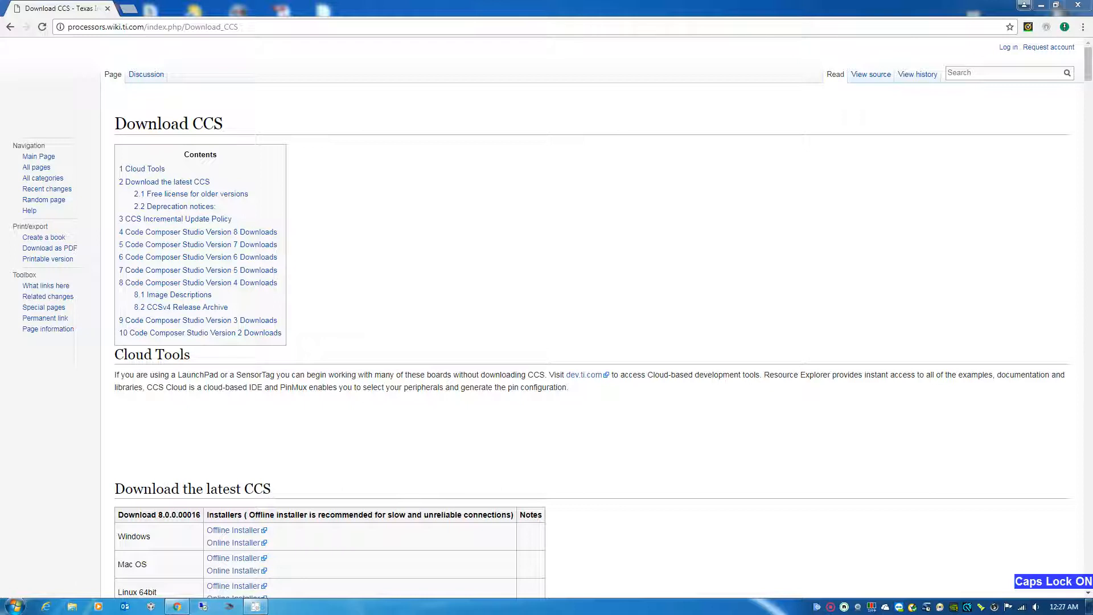
Examine the Download CCS page, including the latest installers for each operating system and the release, licensing and deprecation notes.
click(199, 257)
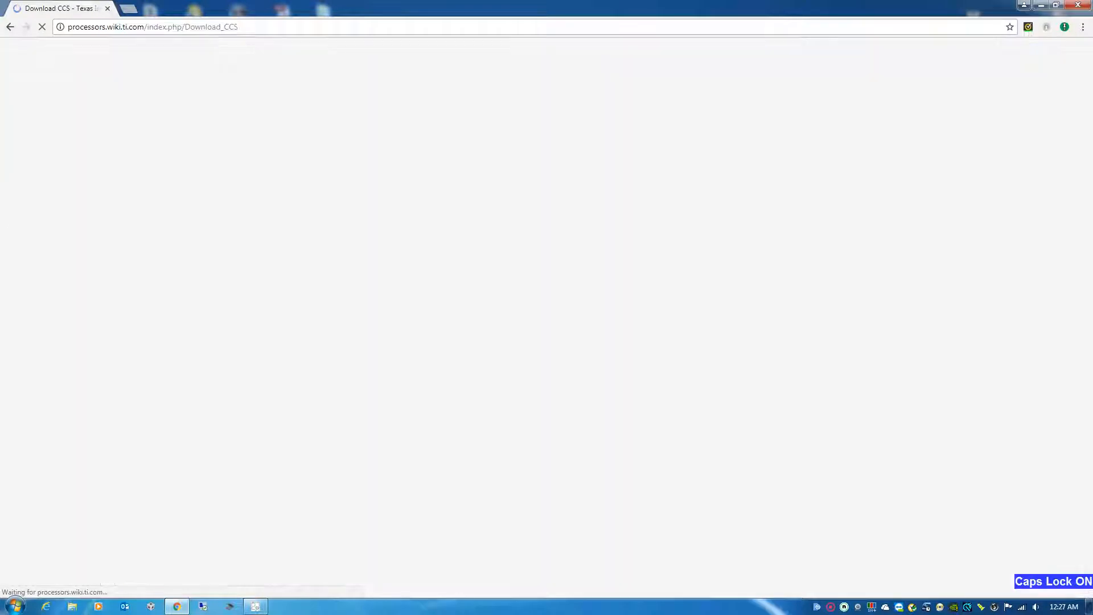
scroll(547, 318, down, 4)
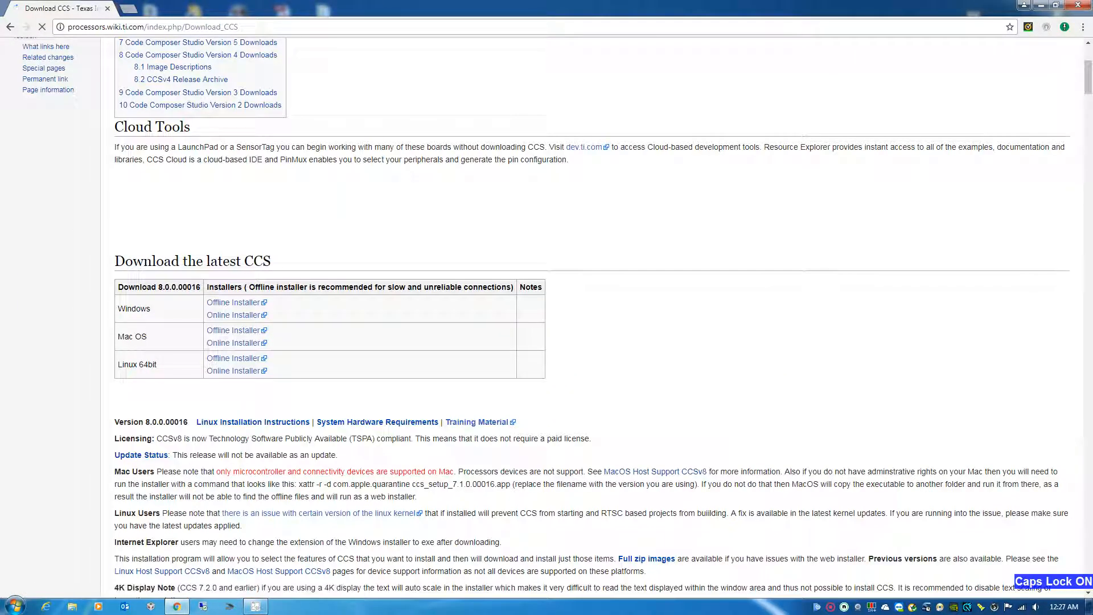
drag(114, 261, 267, 370)
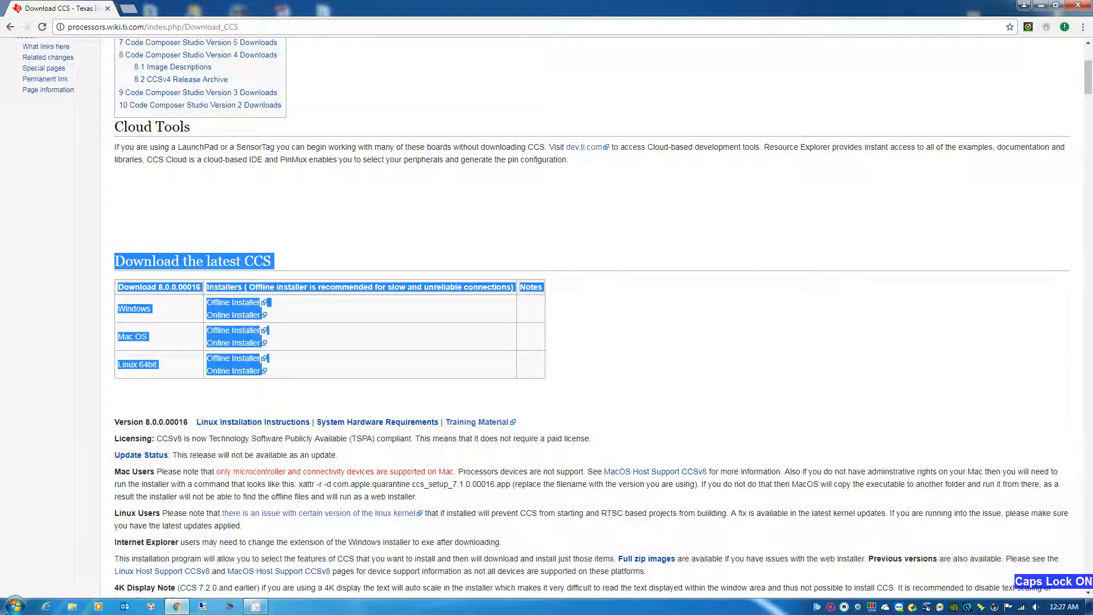
click(620, 342)
drag(118, 336, 147, 336)
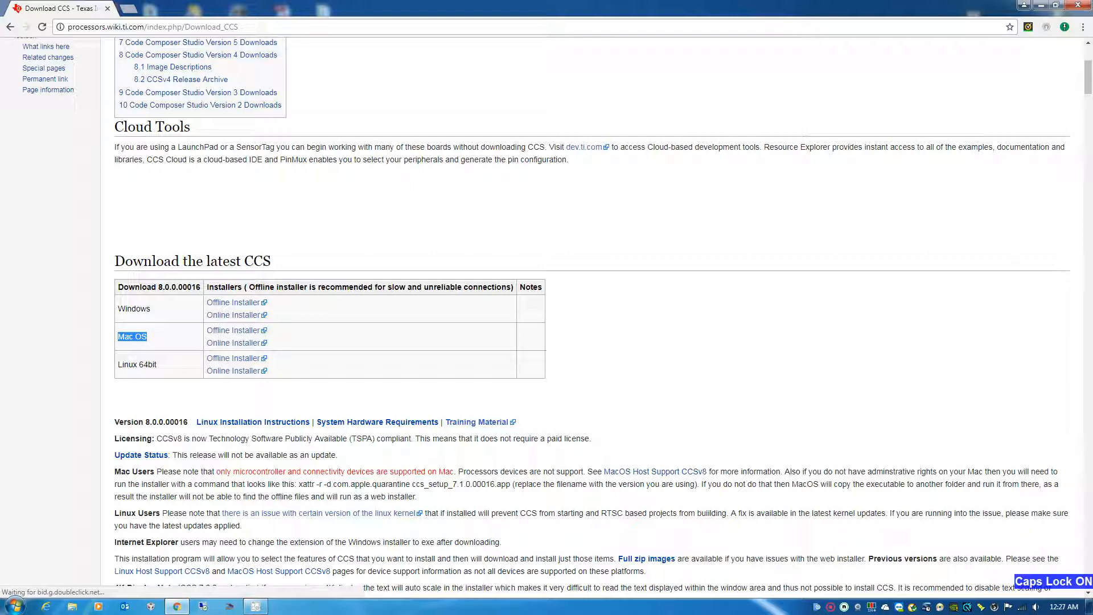
scroll(546, 318, down, 5)
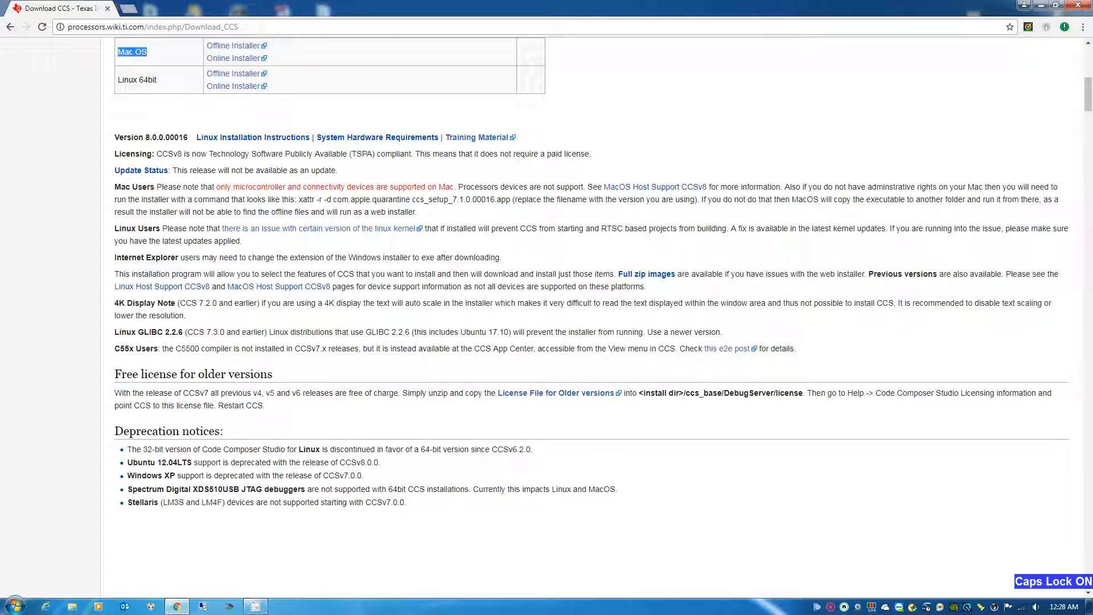
scroll(592, 318, up, 4)
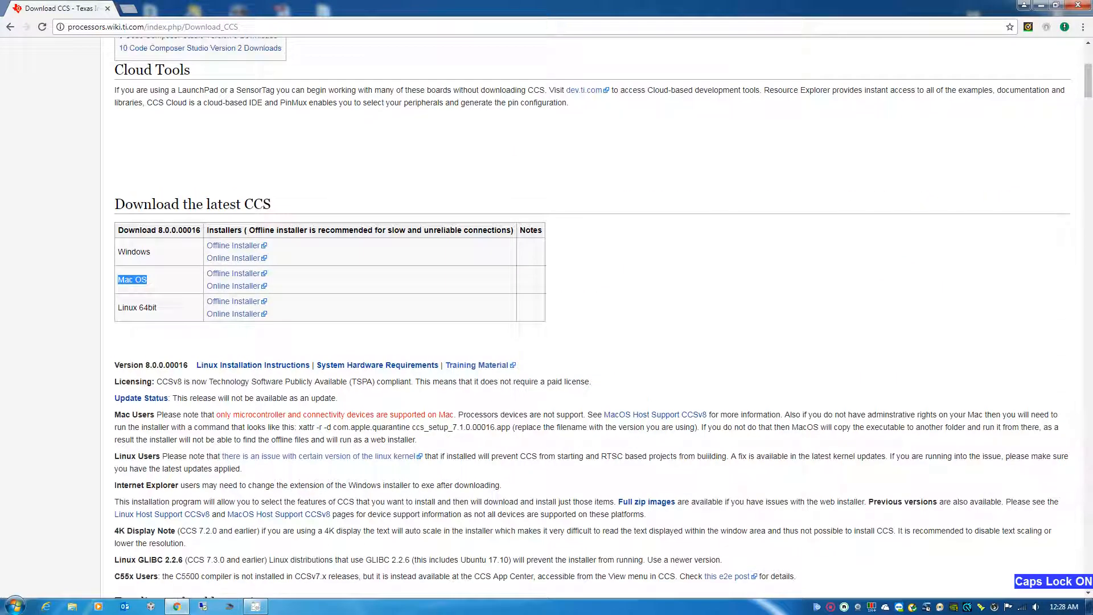
scroll(592, 318, up, 3)
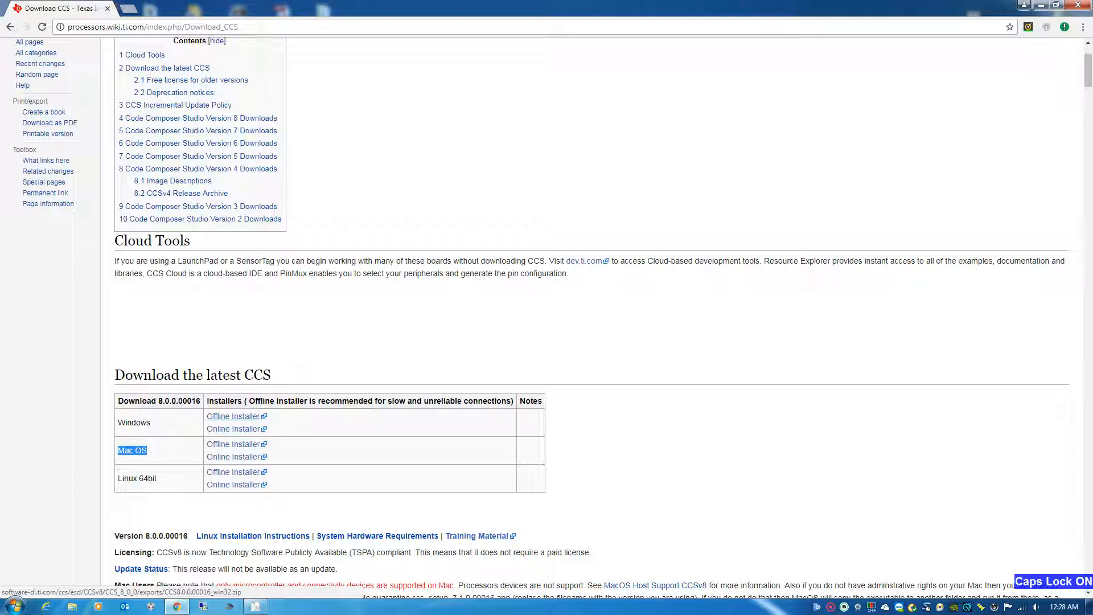
Request the Windows offline installer of CCS 8.0.0.00016, check the proposed archive name, and cancel the save.
click(232, 416)
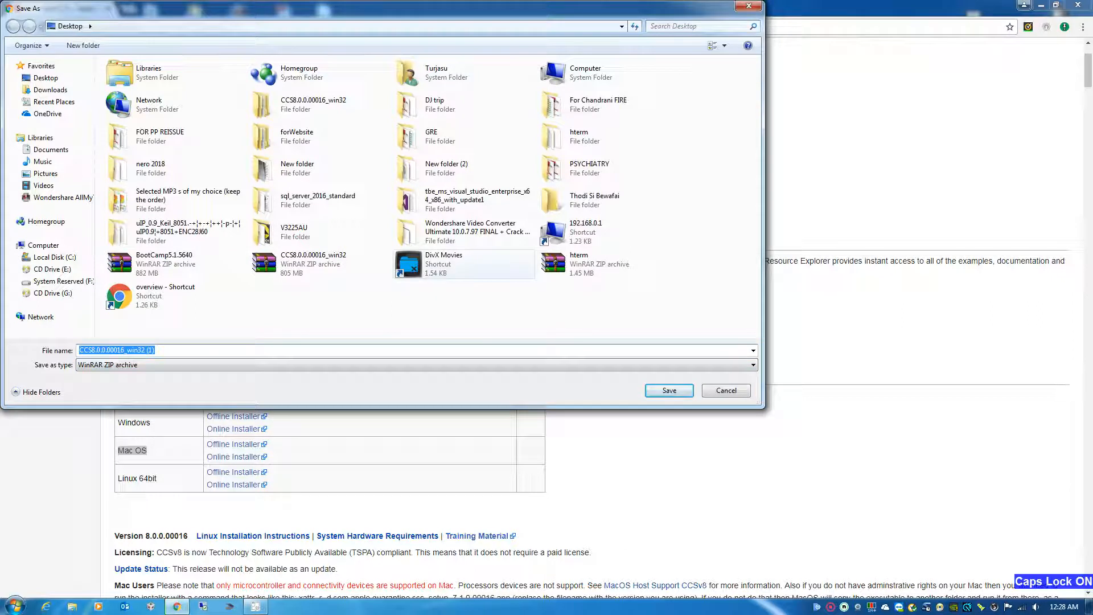
drag(147, 350, 134, 350)
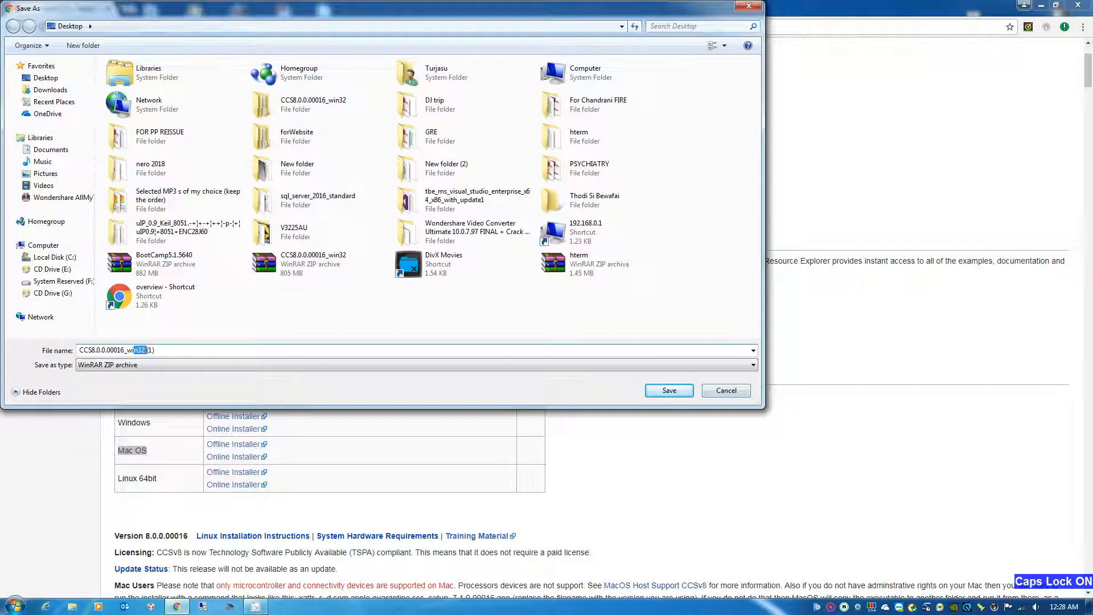
click(725, 390)
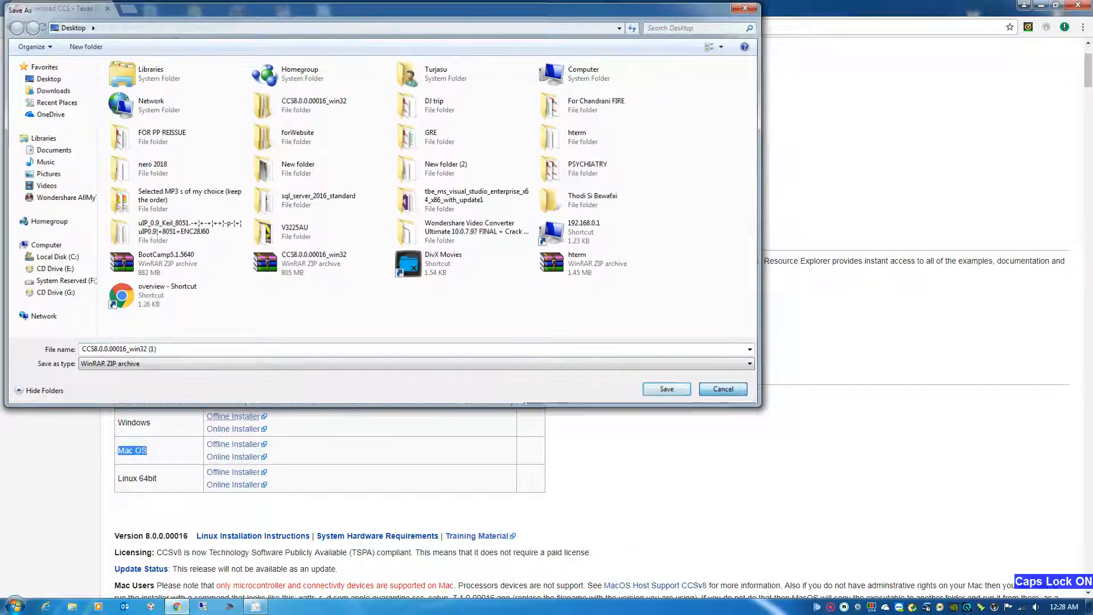
Minimize the browser and move the CCS8.0.0.00016_win32 archive and its extracted folder to an empty area of the desktop.
click(1041, 5)
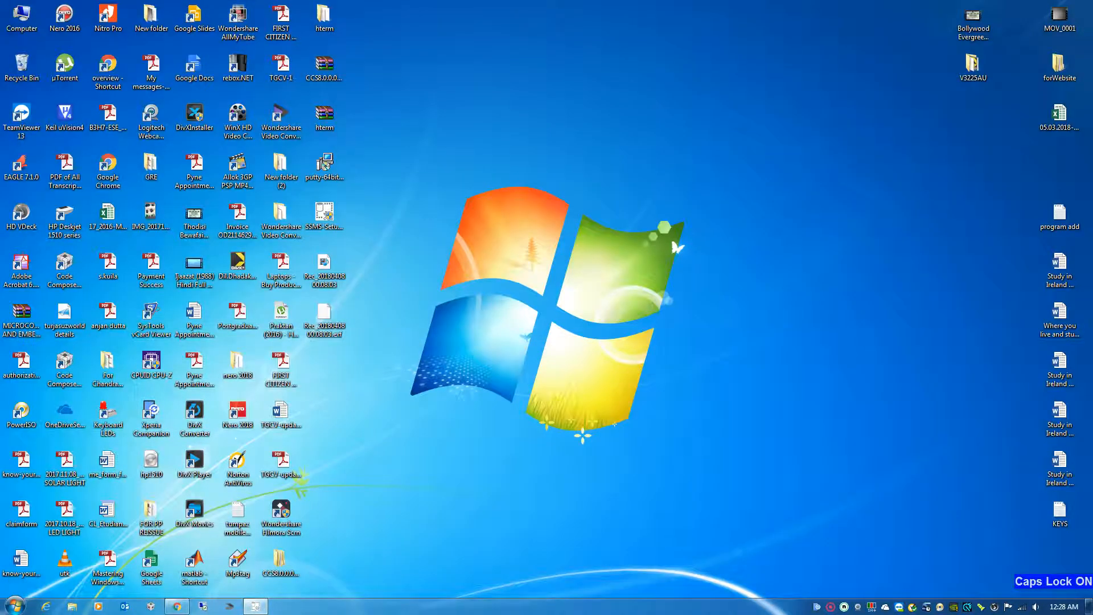
drag(324, 62, 757, 171)
click(809, 191)
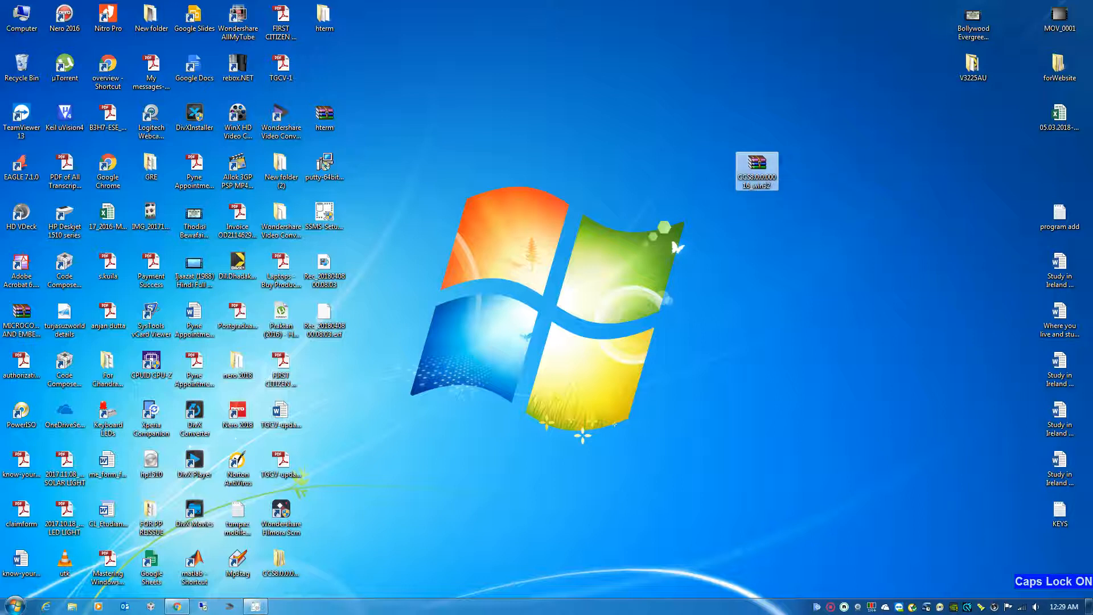
drag(277, 557, 754, 211)
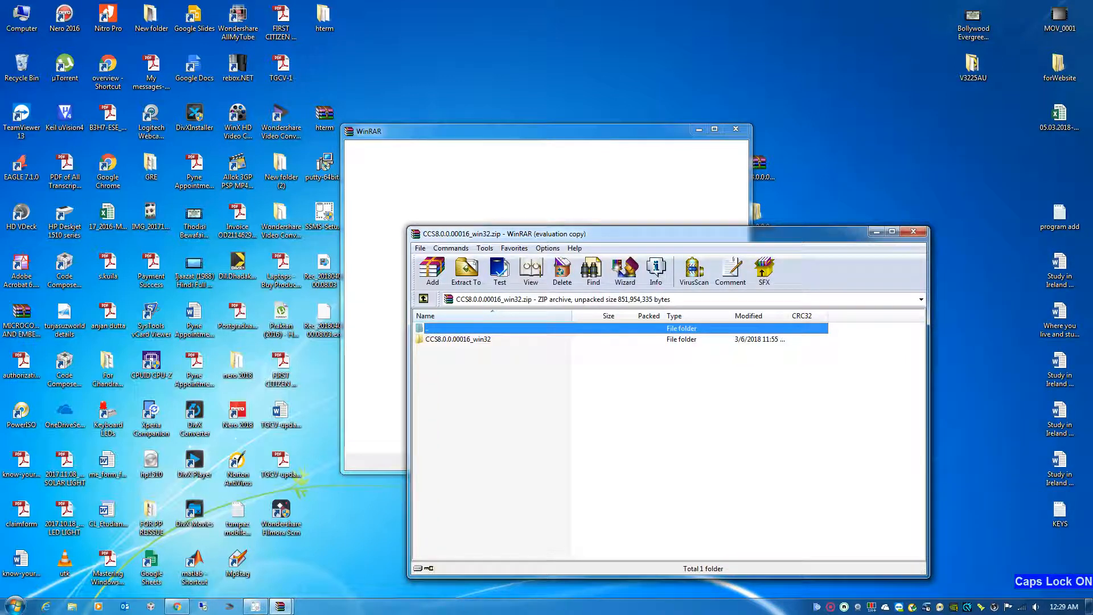
Close the WinRAR windows and open the inner CCS8.0.0.00016_win32 folder containing the setup files.
click(736, 130)
click(913, 231)
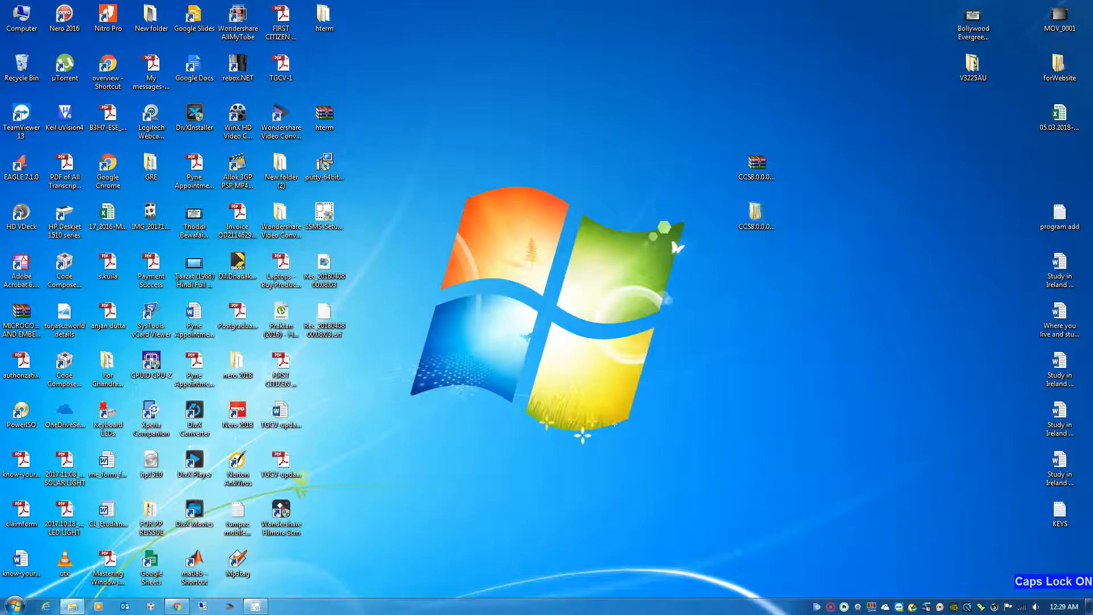
drag(1092, 119, 644, 98)
double_click(411, 168)
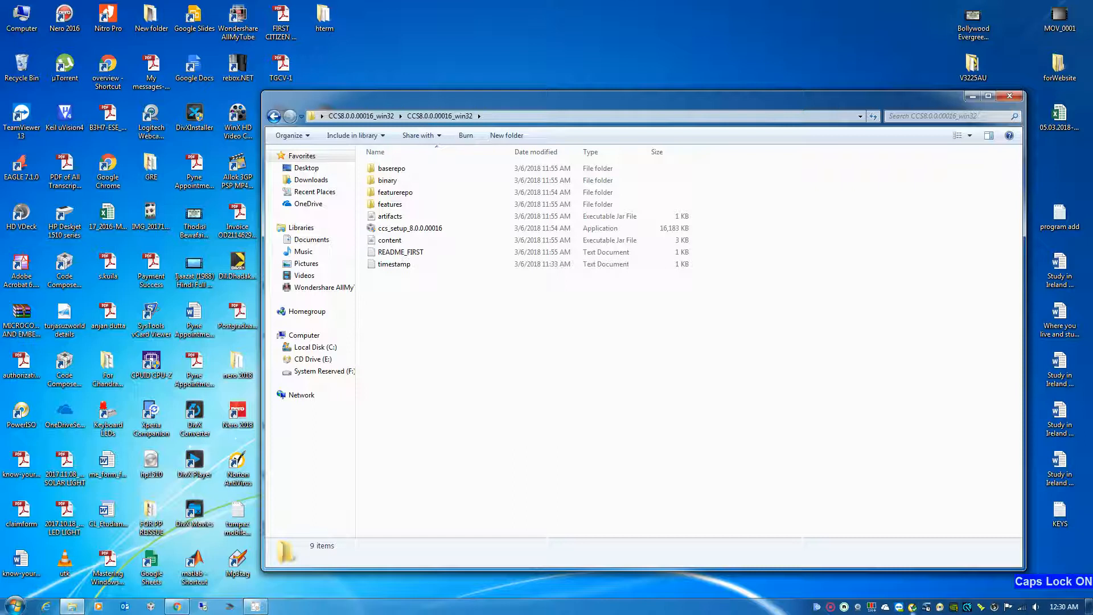
Disable Norton AntiVirus Auto-Protect, choosing how long it stays off.
right_click(912, 606)
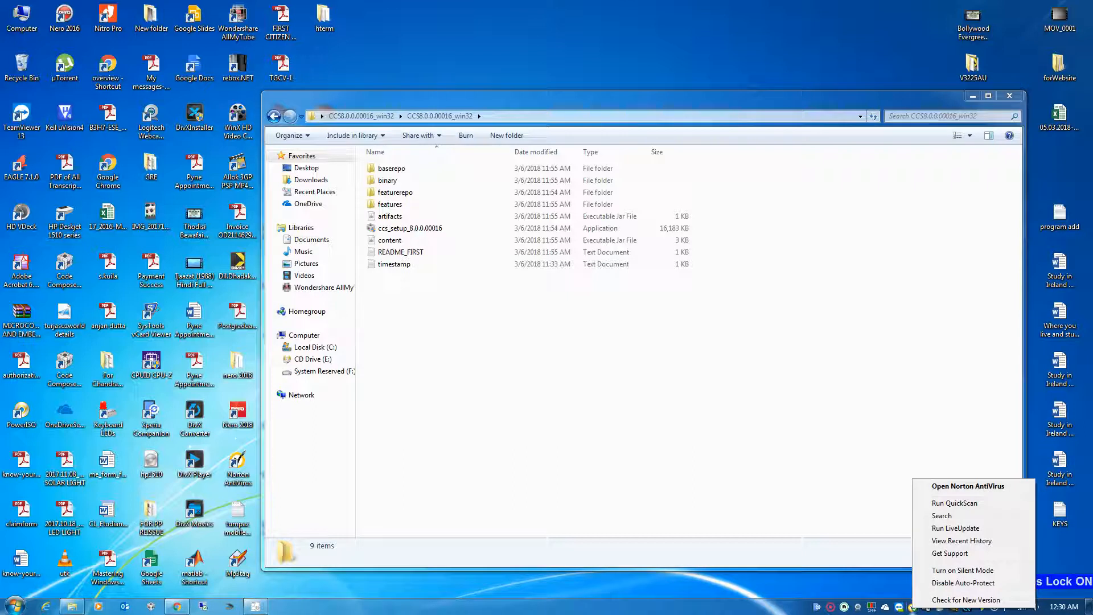
click(963, 583)
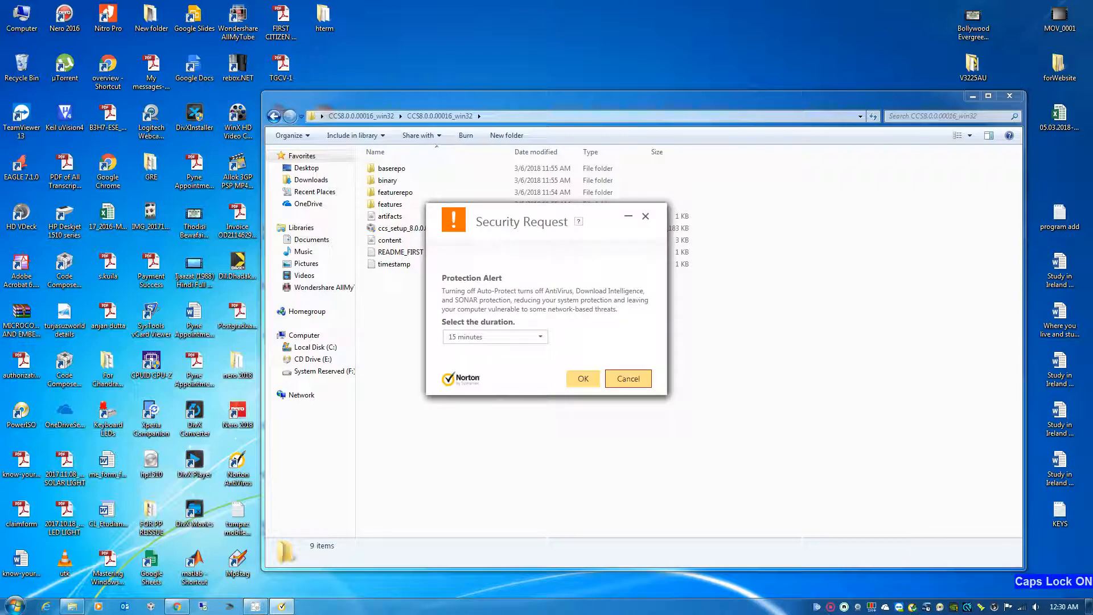
click(540, 337)
click(470, 381)
click(582, 379)
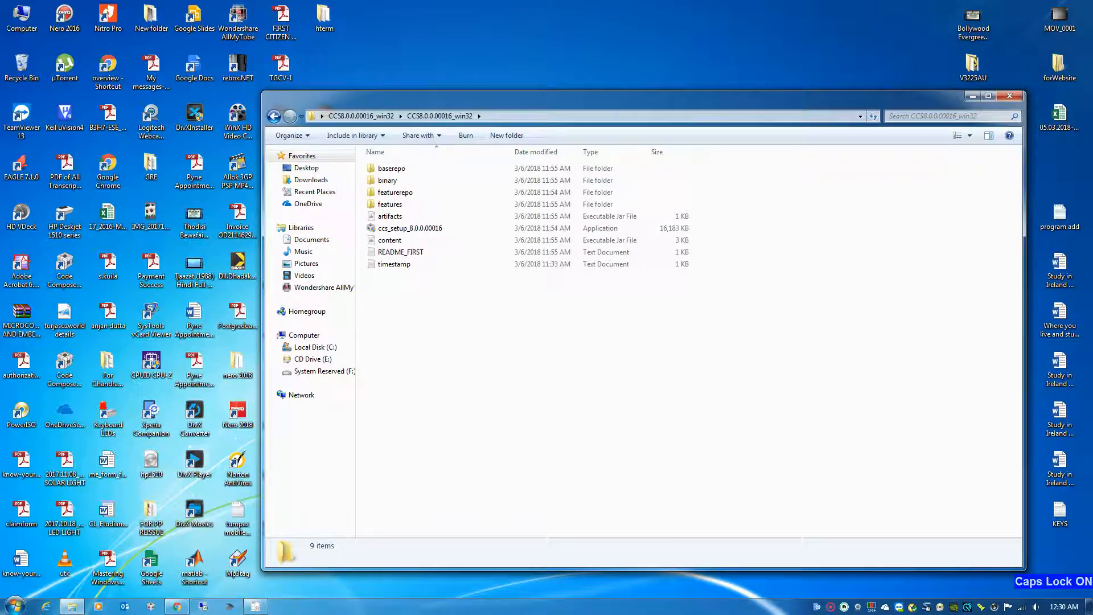
Read the README_FIRST note about anti-virus and firewall software during installation, and close the file.
double_click(400, 252)
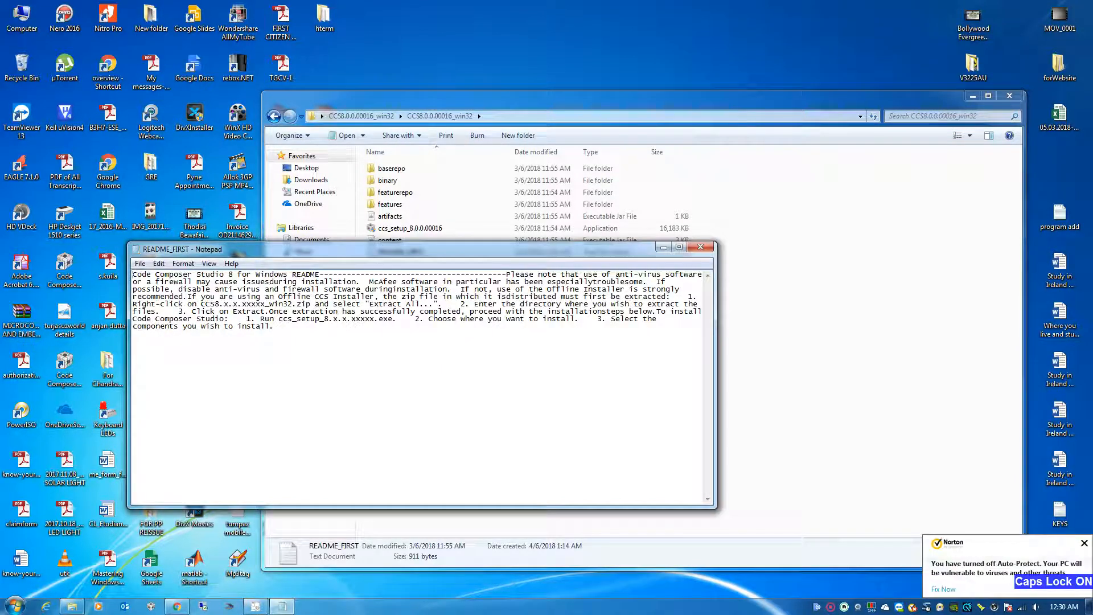
drag(157, 281, 332, 281)
click(334, 281)
drag(615, 274, 669, 281)
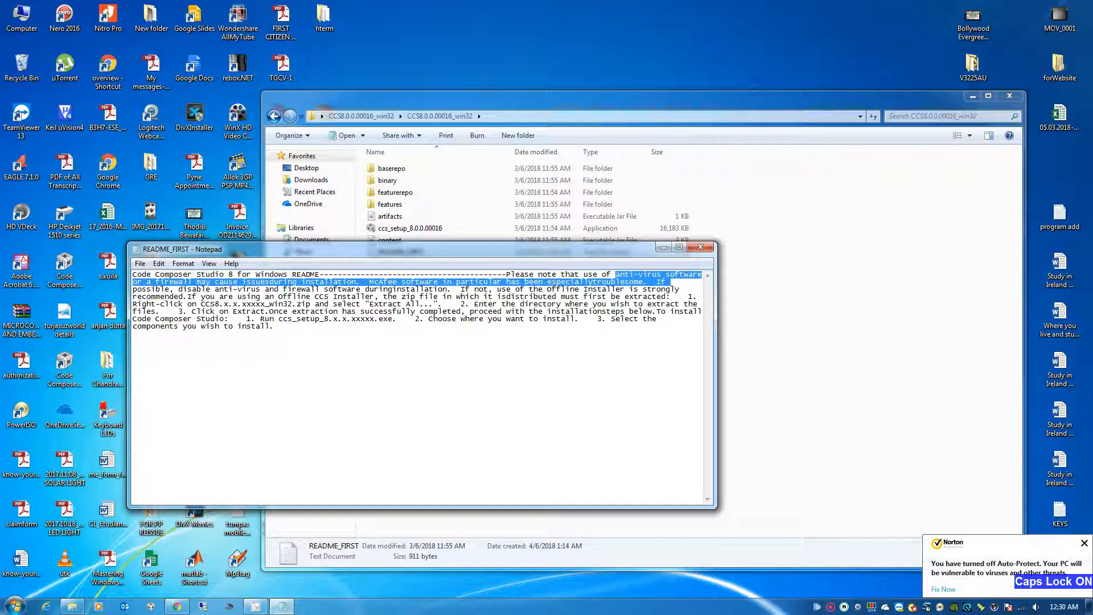
click(700, 246)
Open the Windows Firewall settings in Control Panel.
click(16, 606)
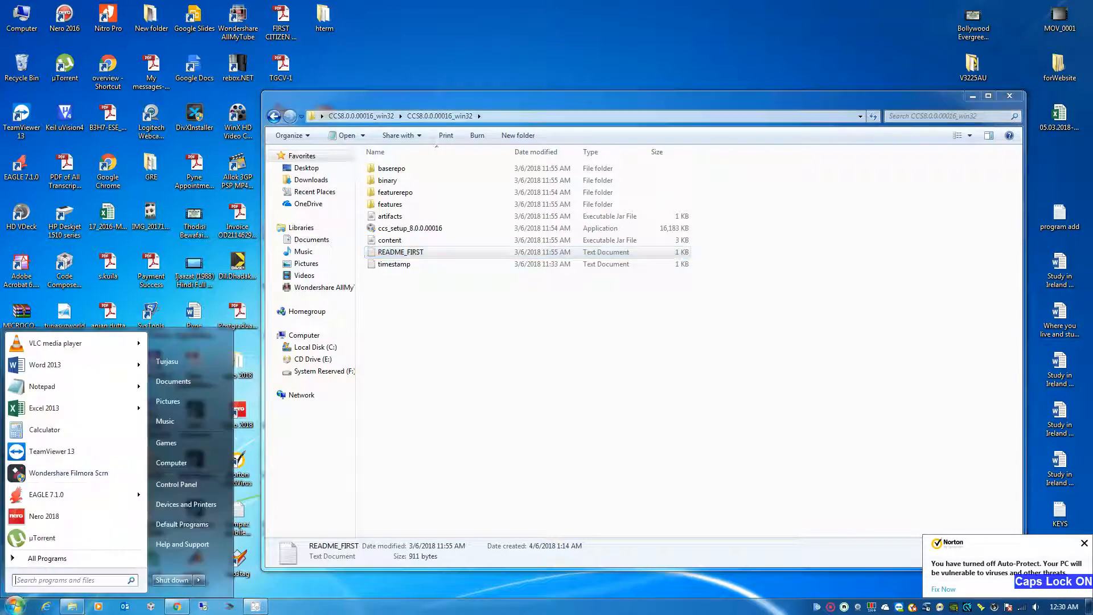
mouse_move(72, 408)
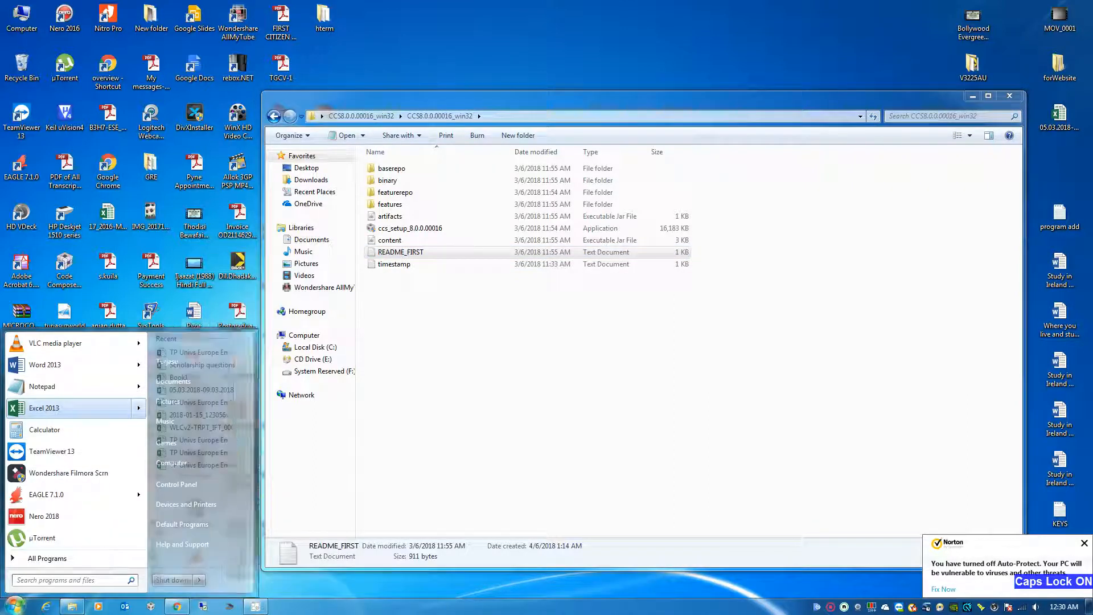
click(73, 407)
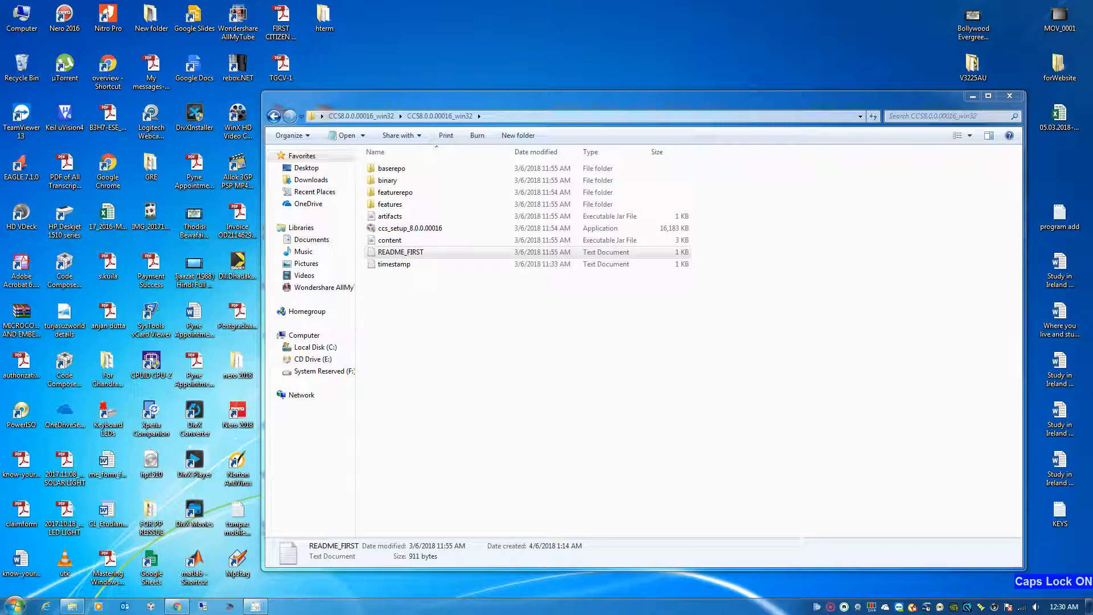
click(16, 605)
click(71, 580)
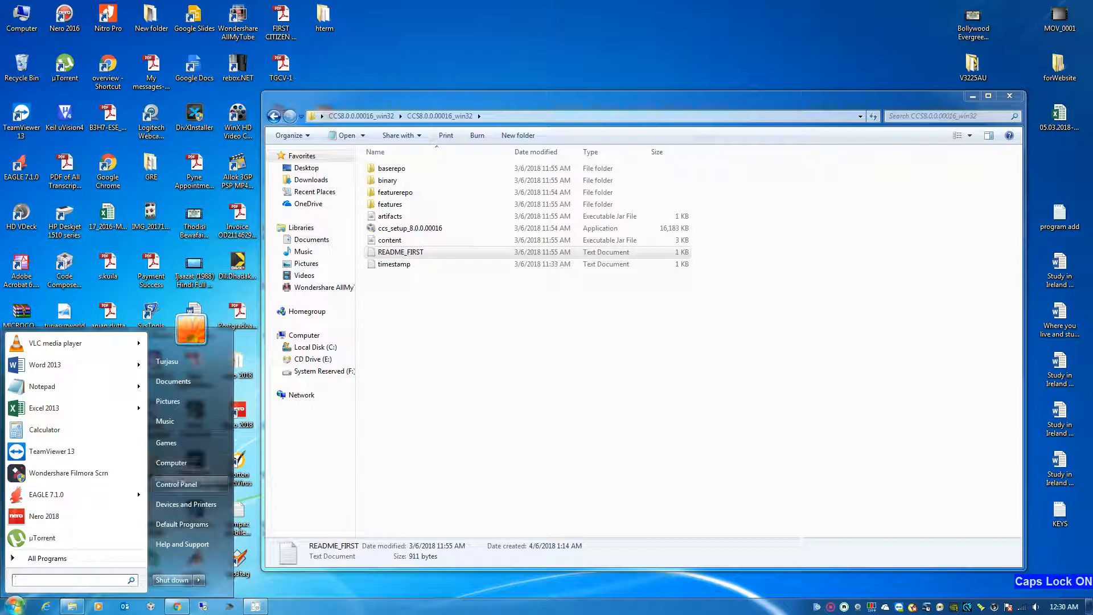
click(176, 484)
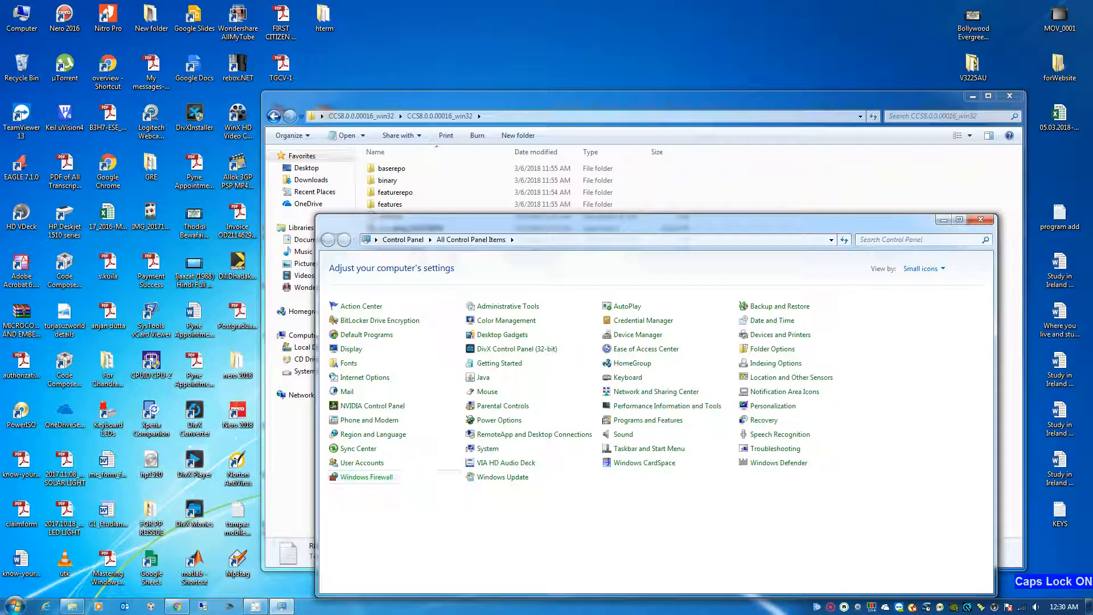
click(364, 477)
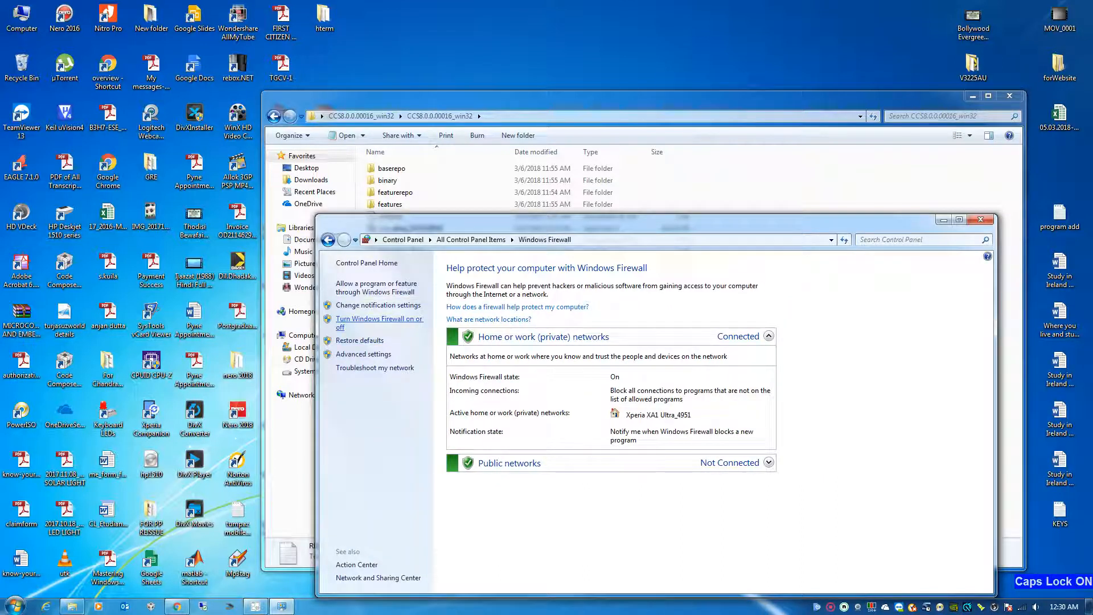
Turn off Windows Firewall for both the private and public network locations, and close the Control Panel window.
click(379, 319)
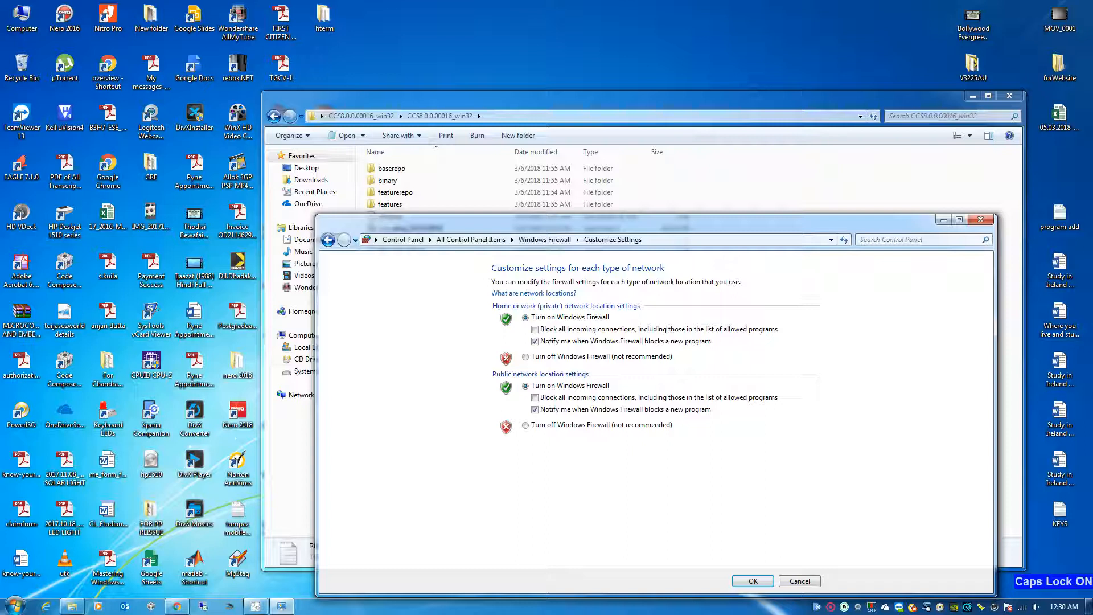
click(525, 357)
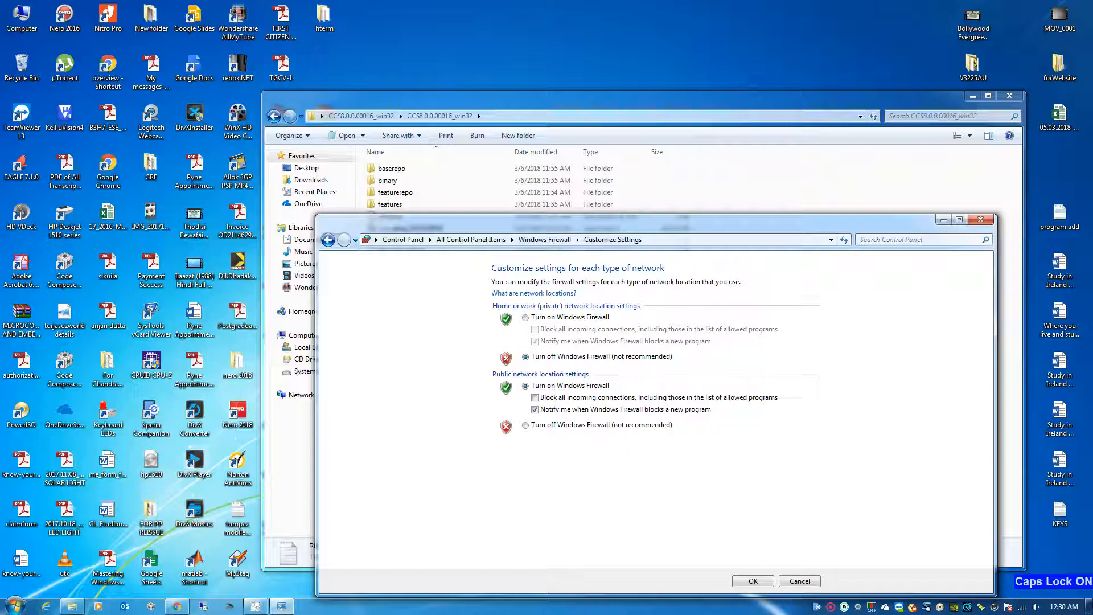
click(525, 425)
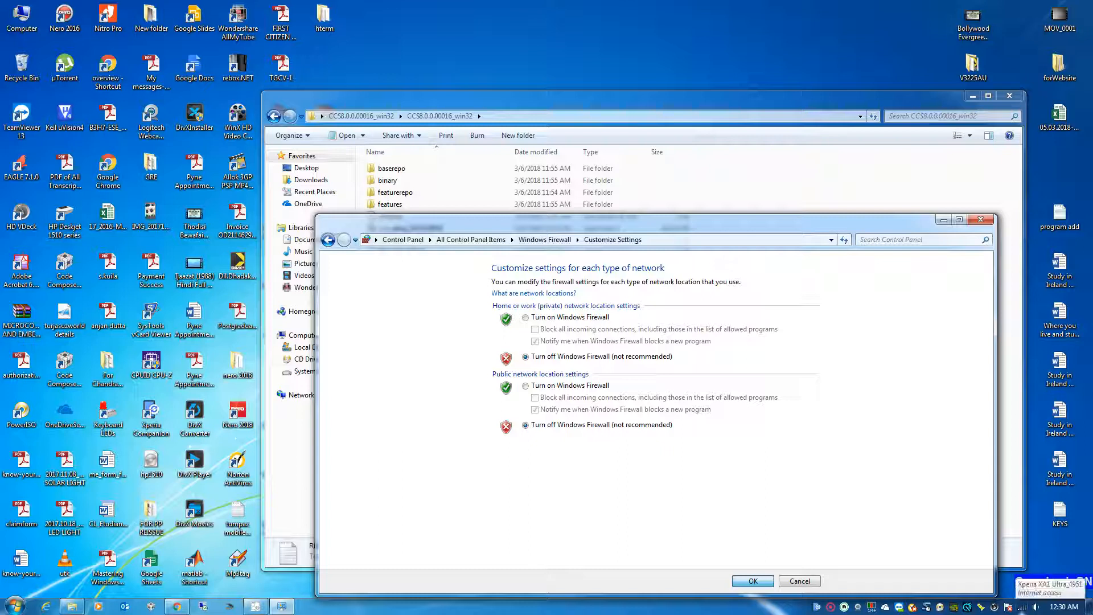
click(752, 581)
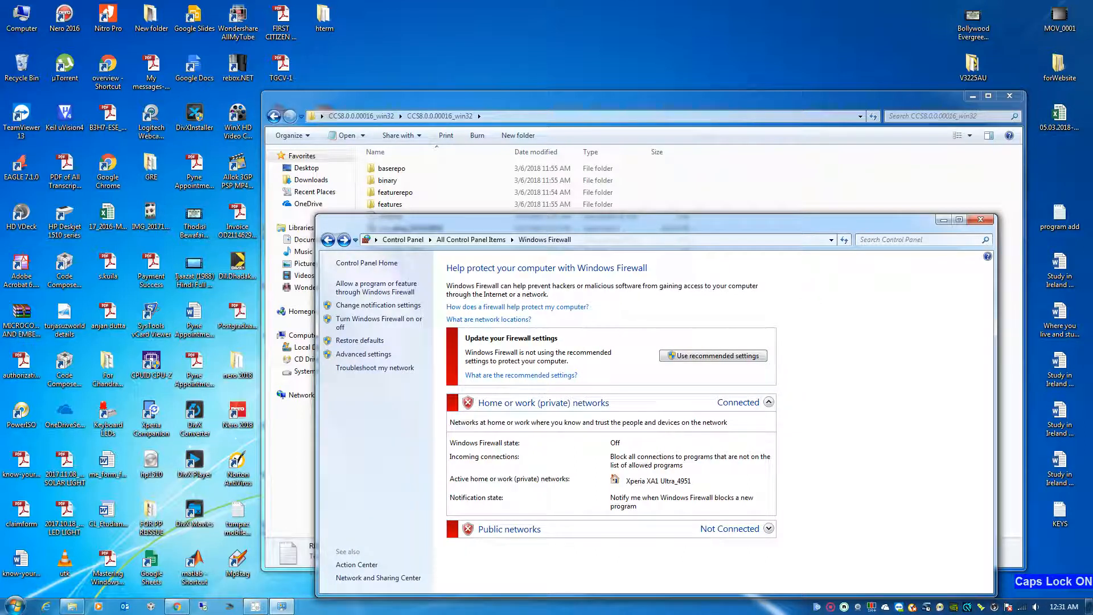
click(980, 219)
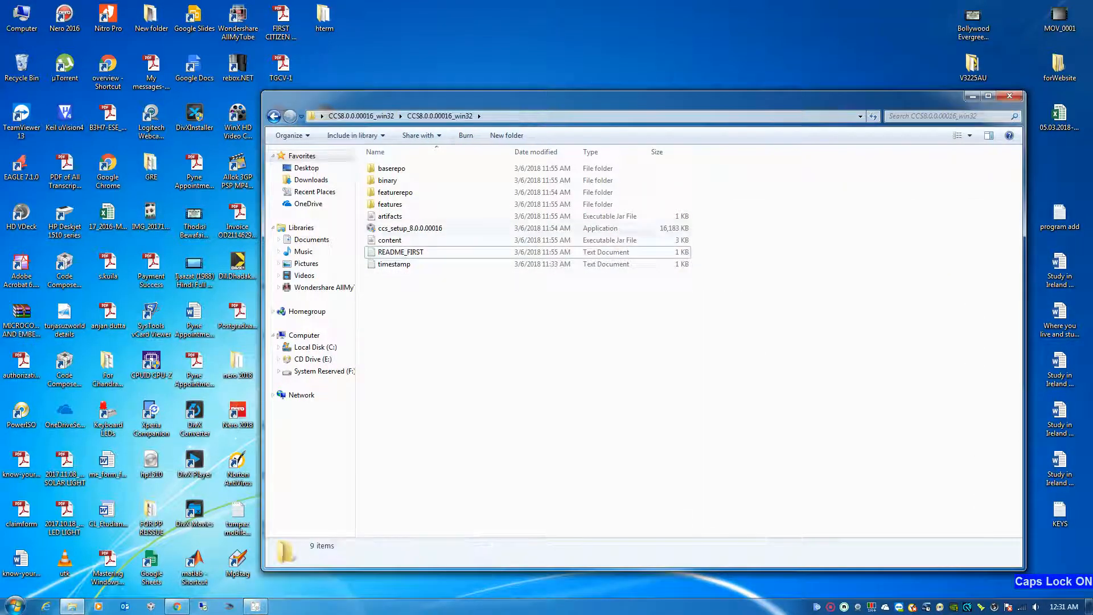
Run ccs_setup_8.0.0.00016 as administrator and minimize the setup folder window.
click(410, 228)
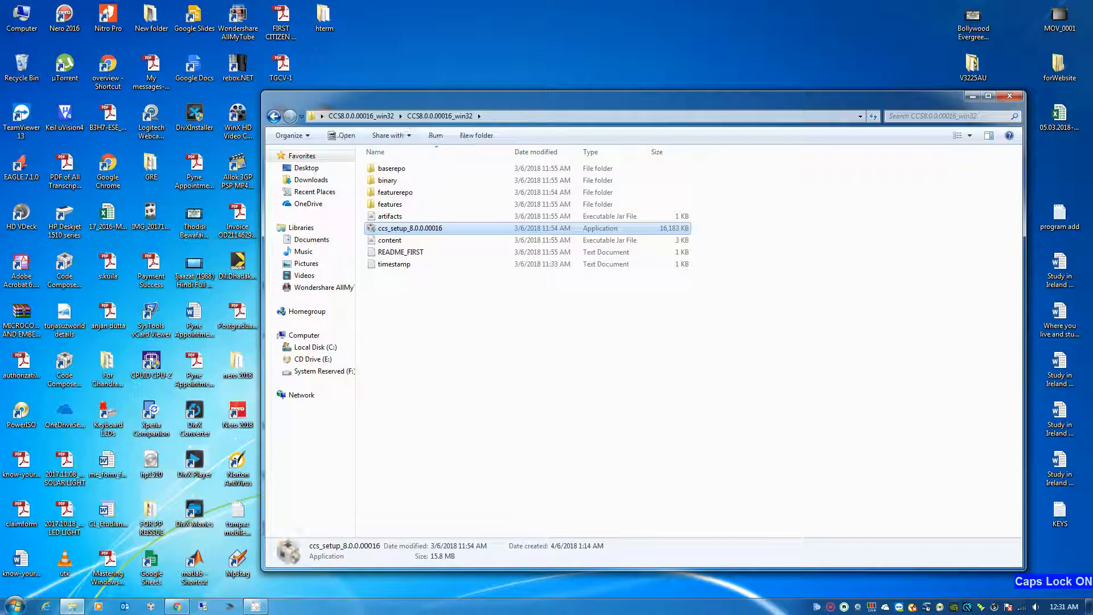
right_click(387, 230)
click(712, 353)
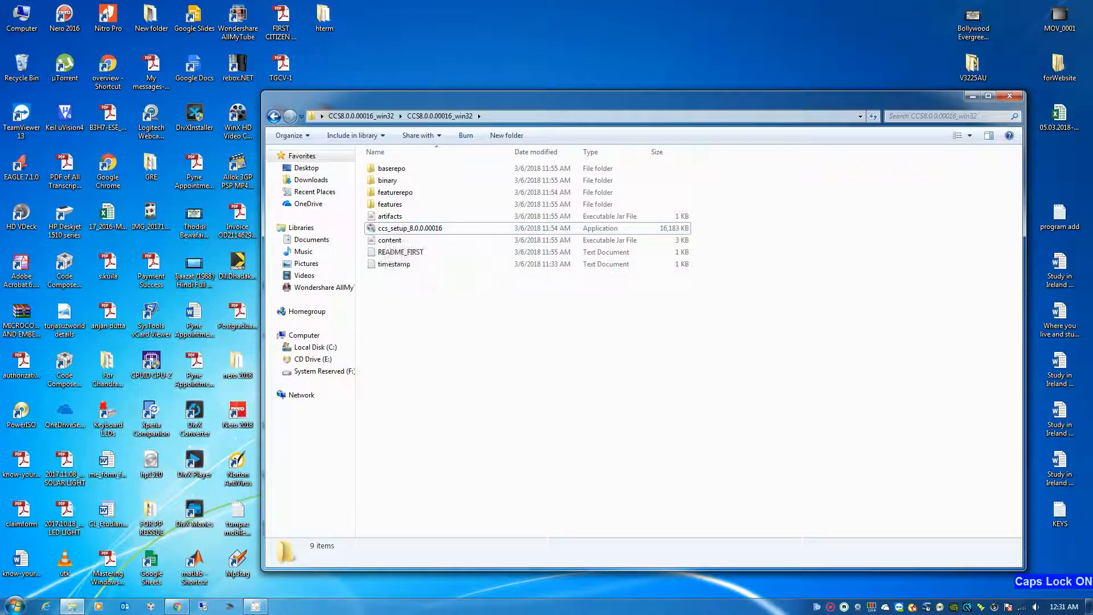
right_click(402, 228)
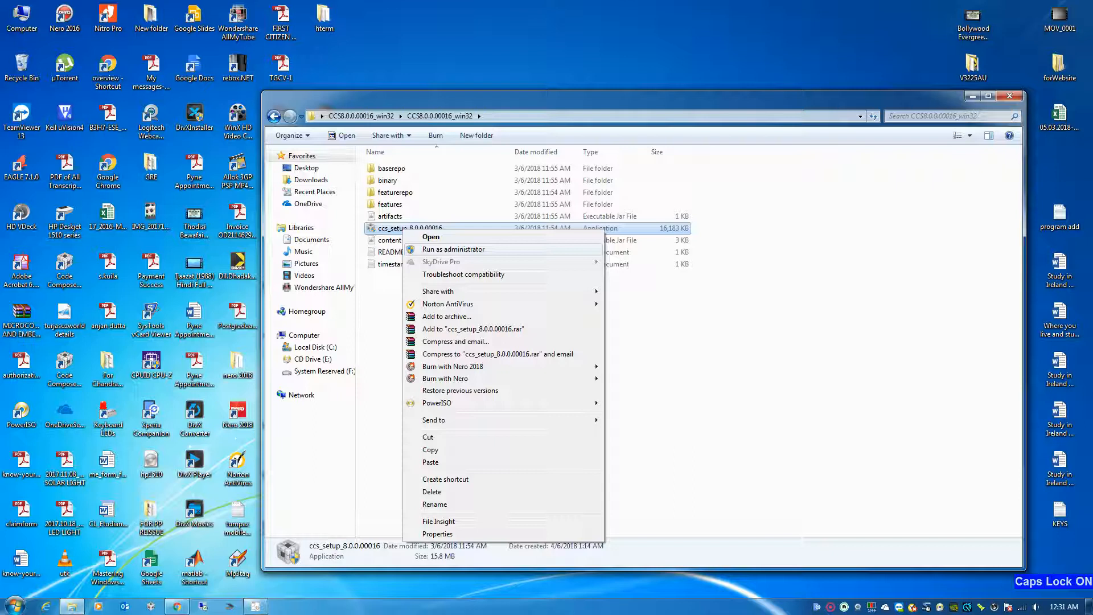
click(453, 249)
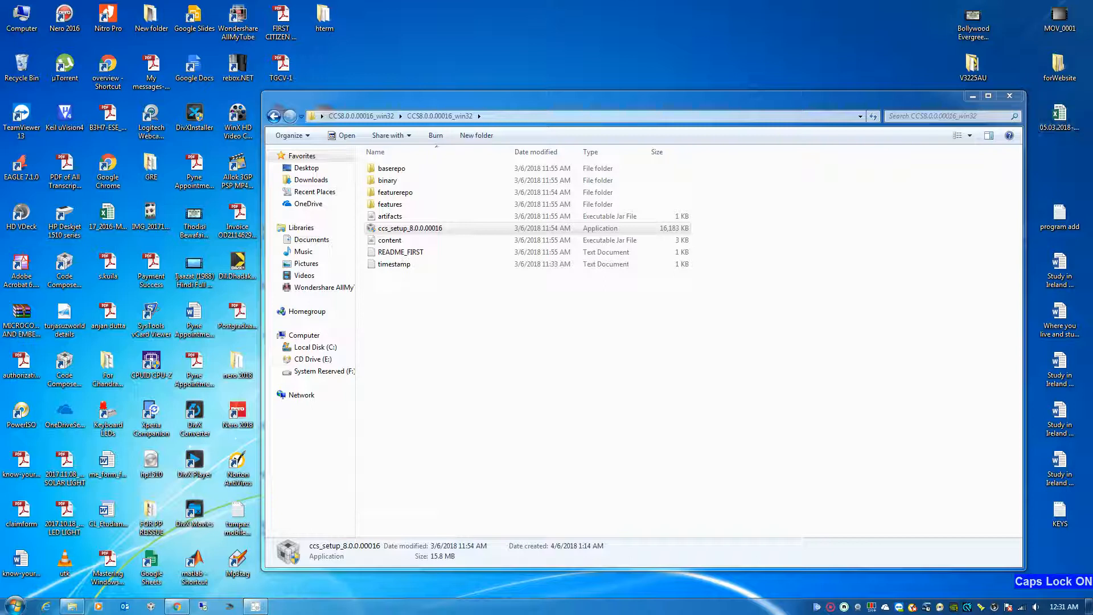
click(973, 96)
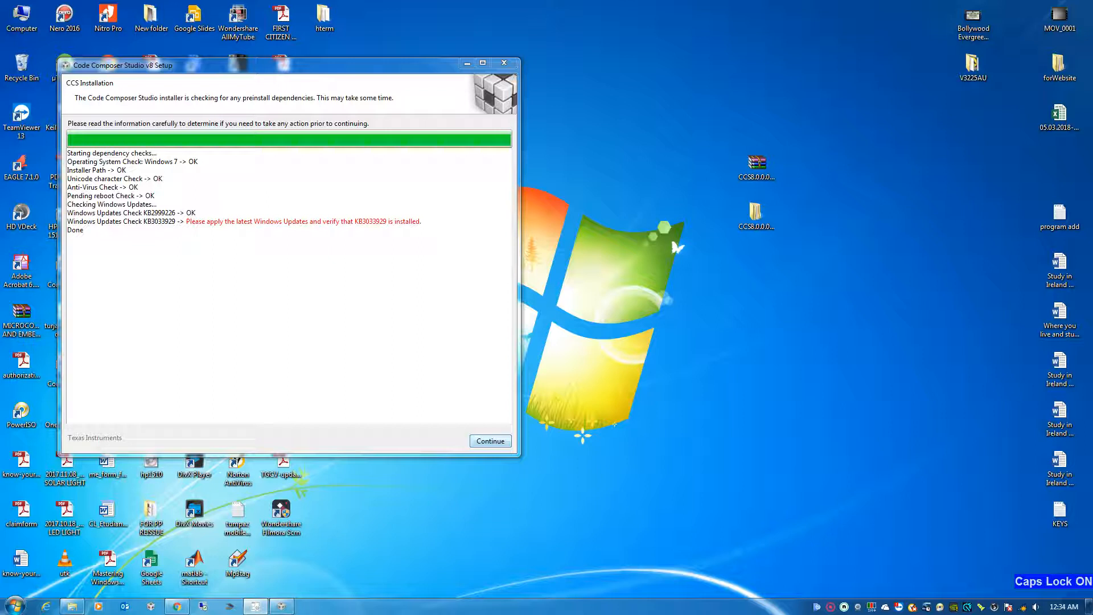
Continue past the installer's dependency checks and accept the terms of the license agreement.
drag(285, 65, 461, 51)
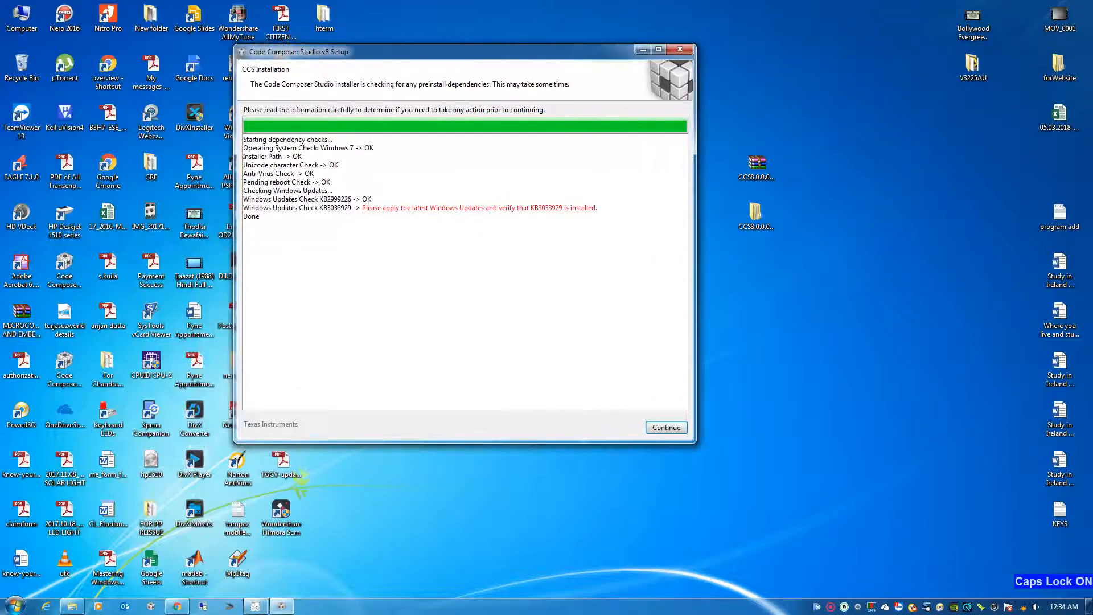
click(665, 428)
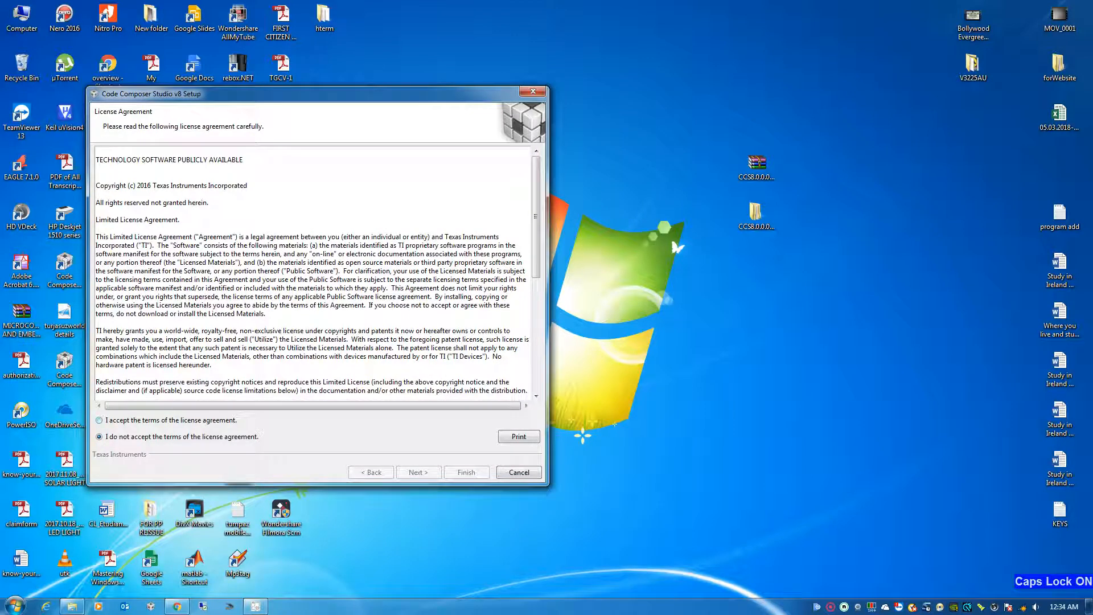
click(99, 420)
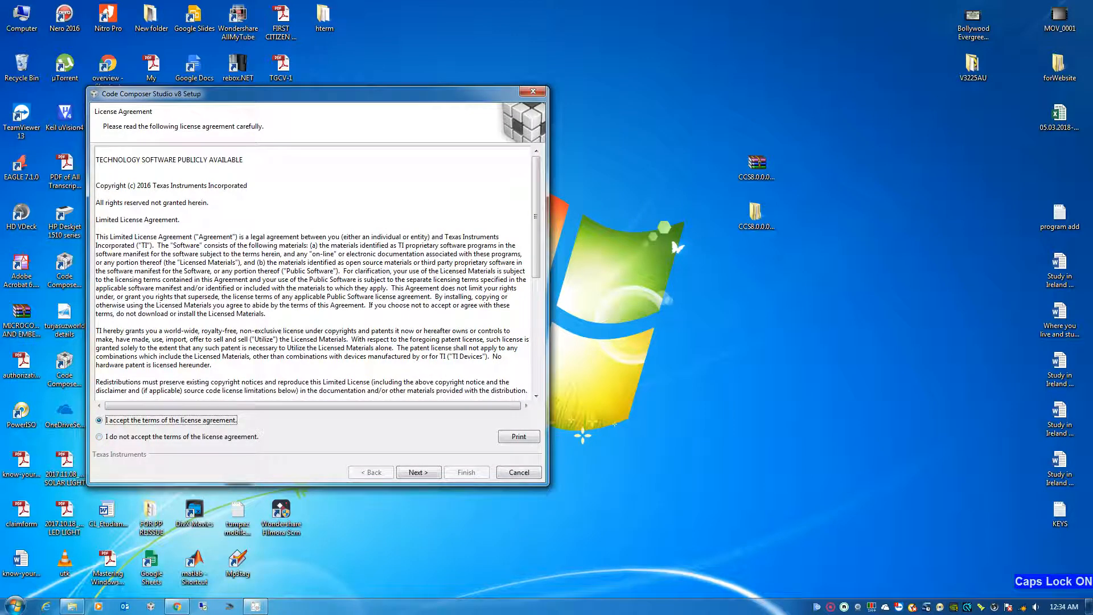
click(418, 471)
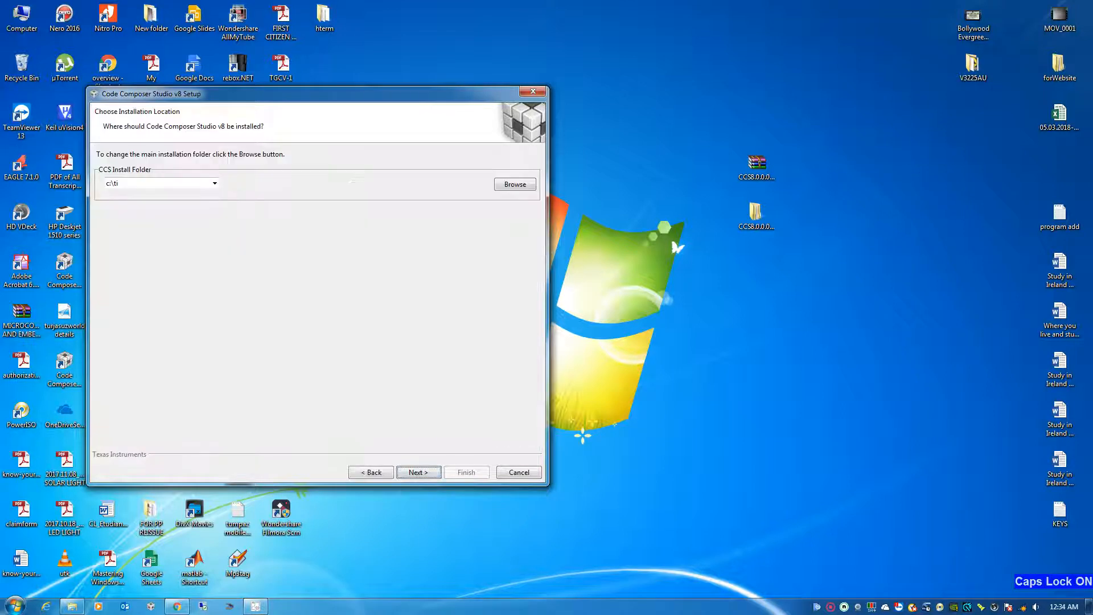
Set the CCS install folder to c:\ti\ccs800 and select MSP430 ultra-low power MCUs as a product family to install.
drag(319, 94, 590, 95)
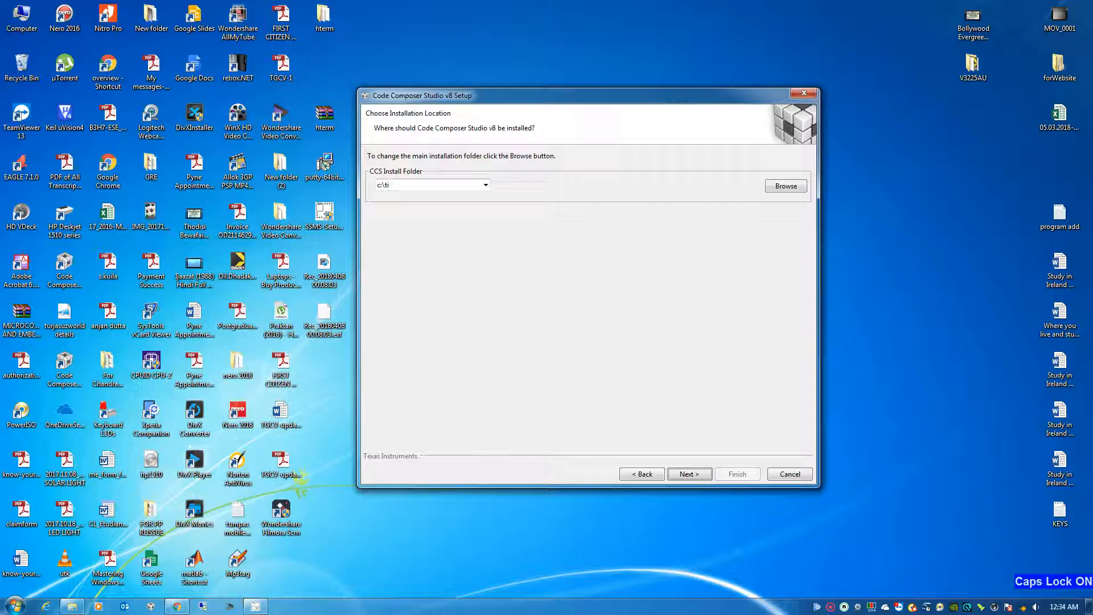
click(485, 185)
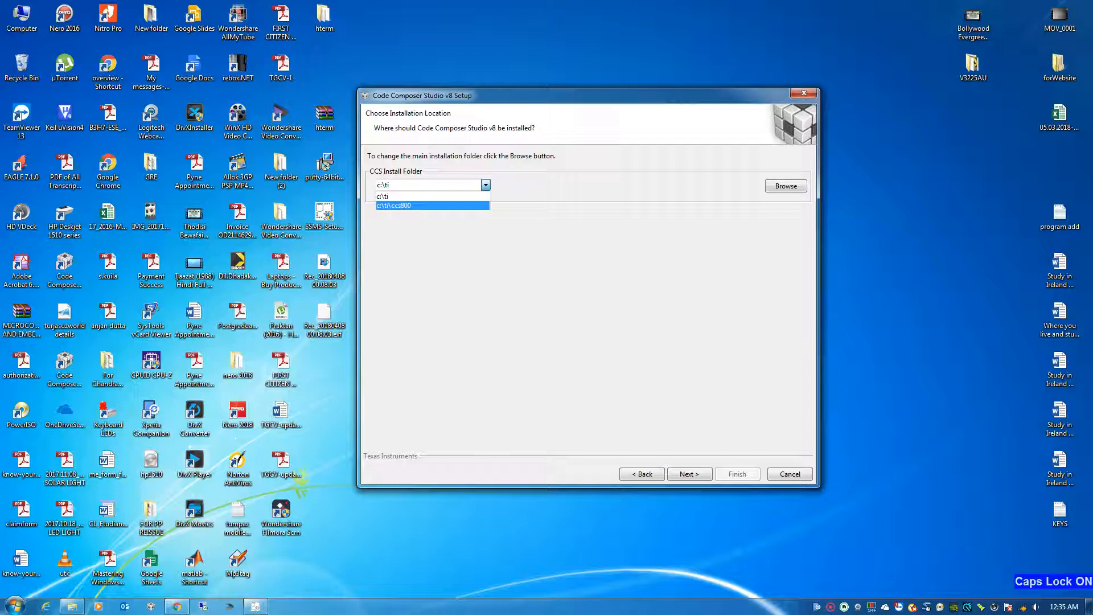
click(394, 205)
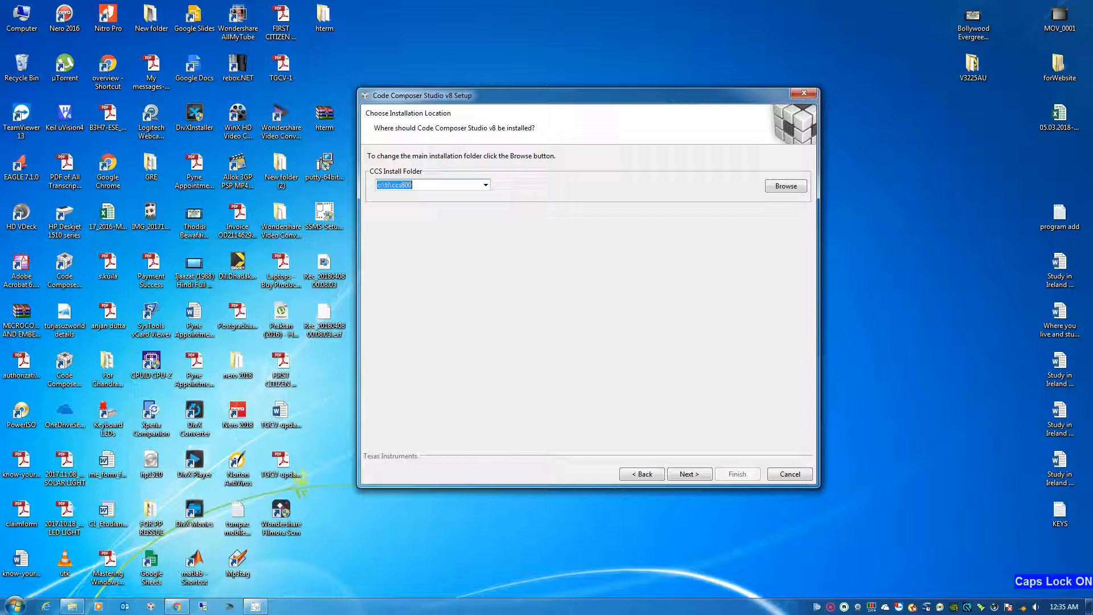
key(Return)
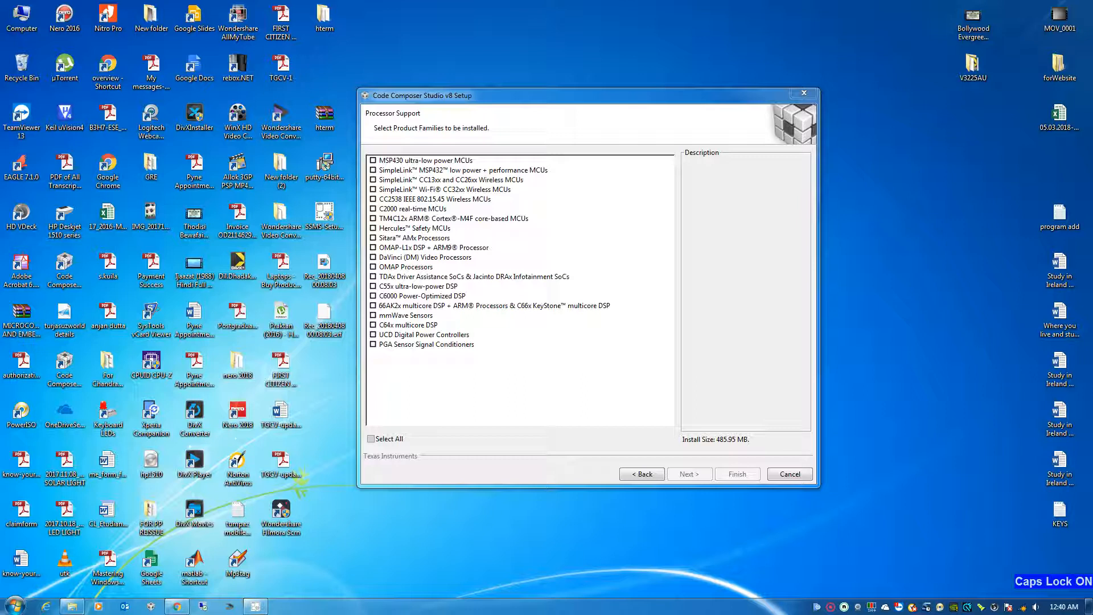
click(374, 160)
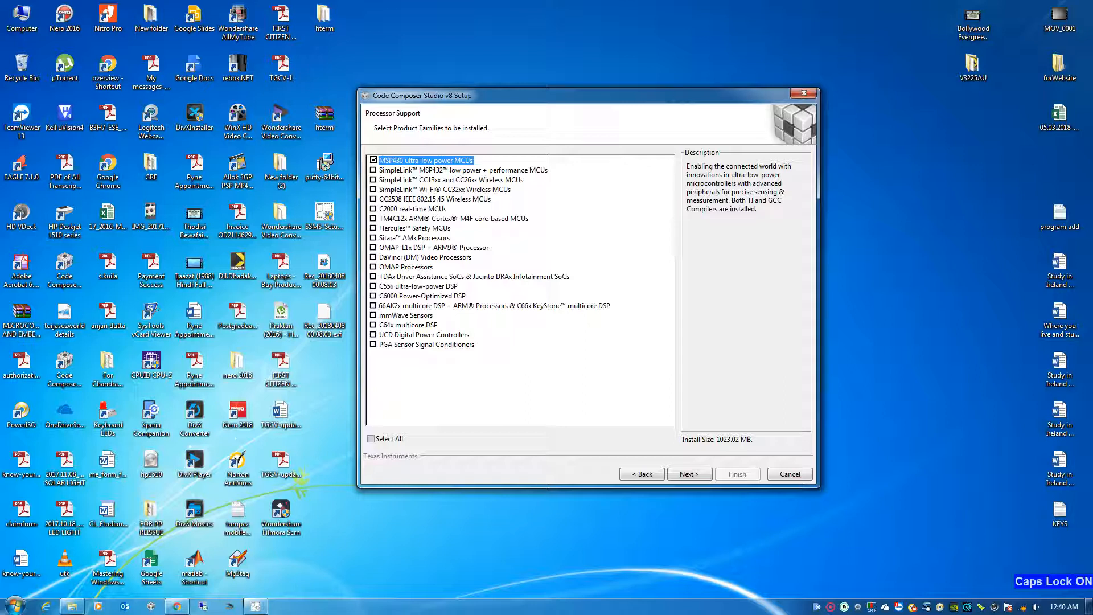
click(373, 190)
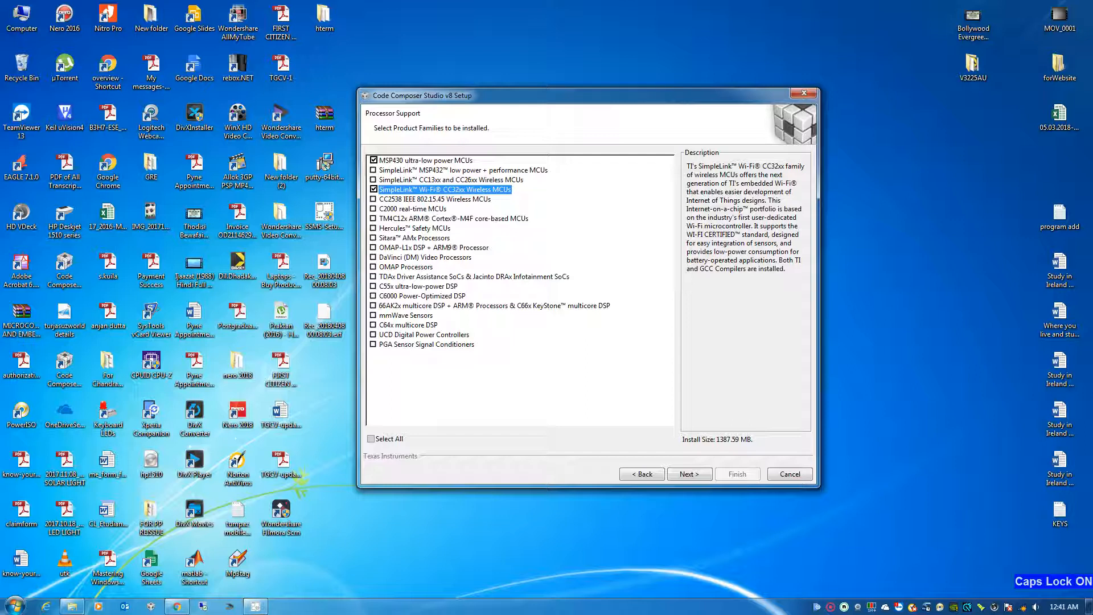
click(373, 180)
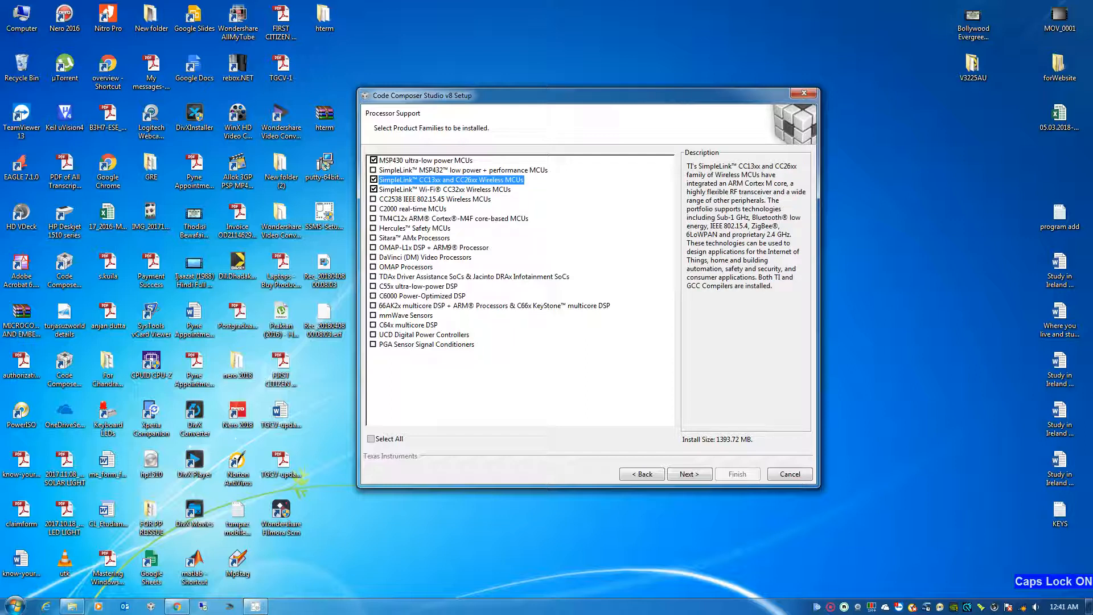
click(374, 218)
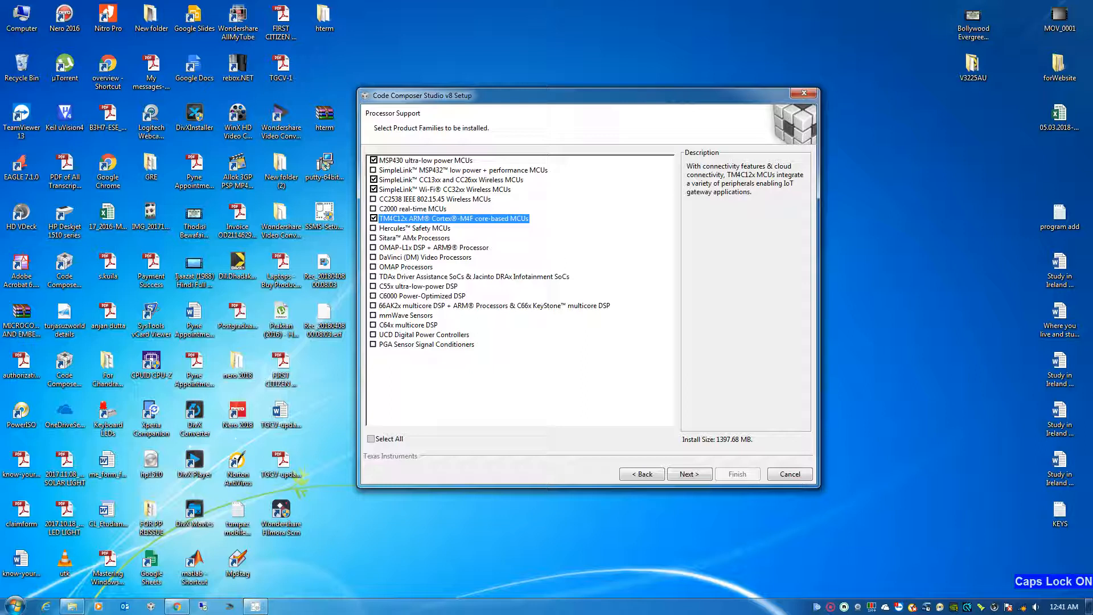
click(374, 238)
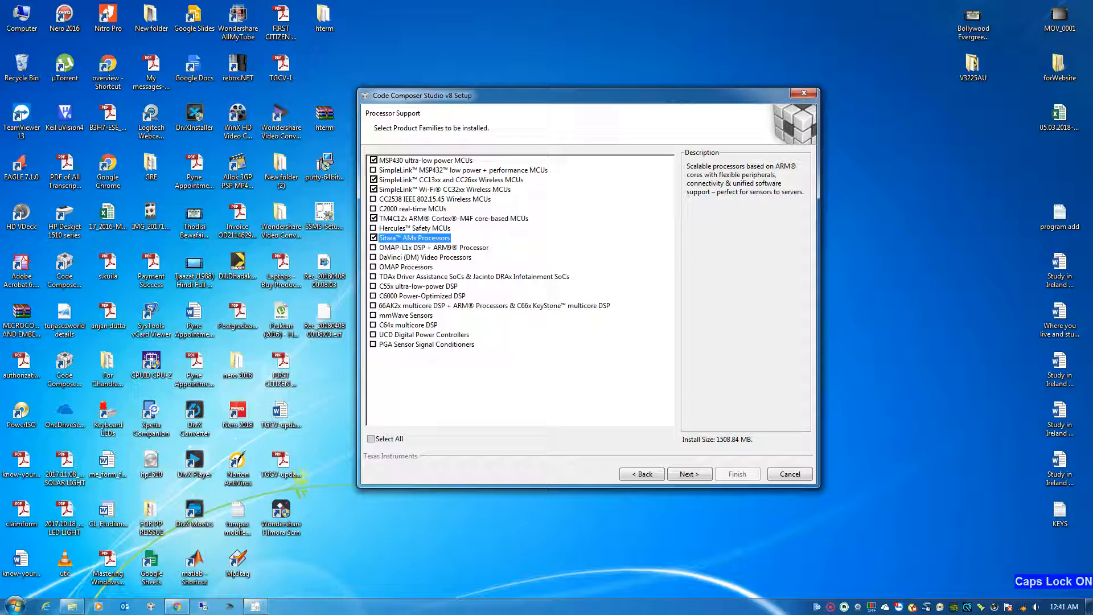
key(space)
click(373, 219)
click(374, 189)
click(373, 180)
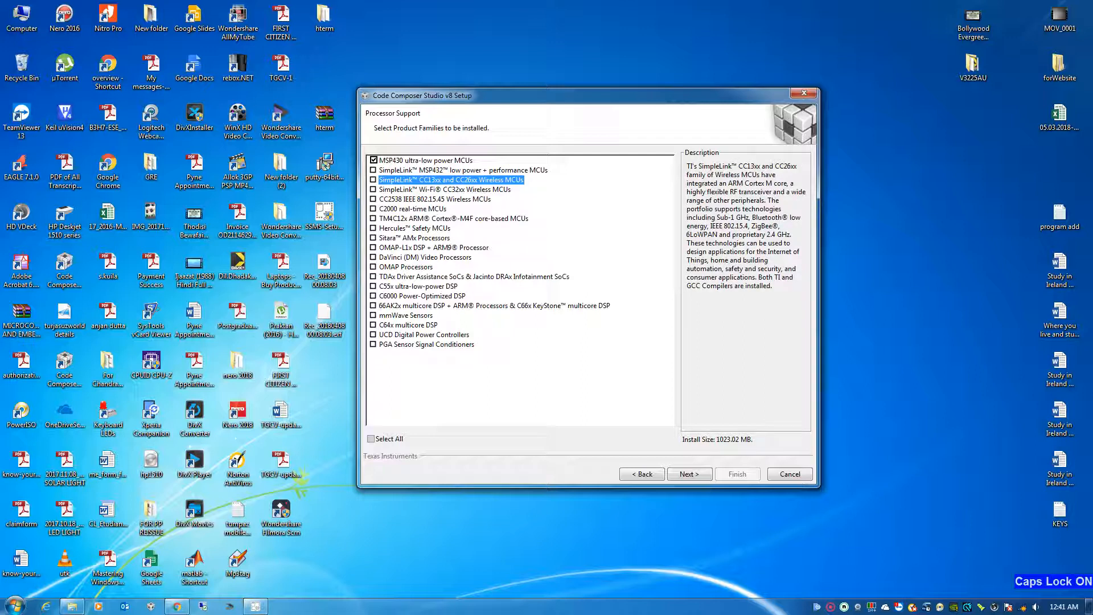
Keep the MSP Flash/FRAM Emulation Tools debug probe selected and start the Code Composer Studio installation.
click(689, 474)
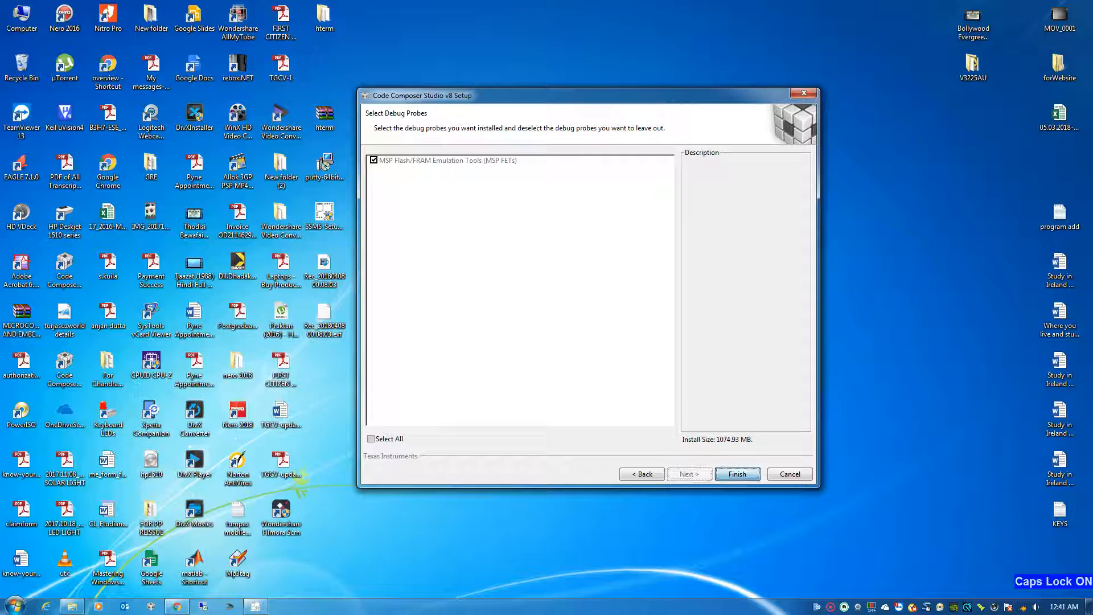
click(737, 474)
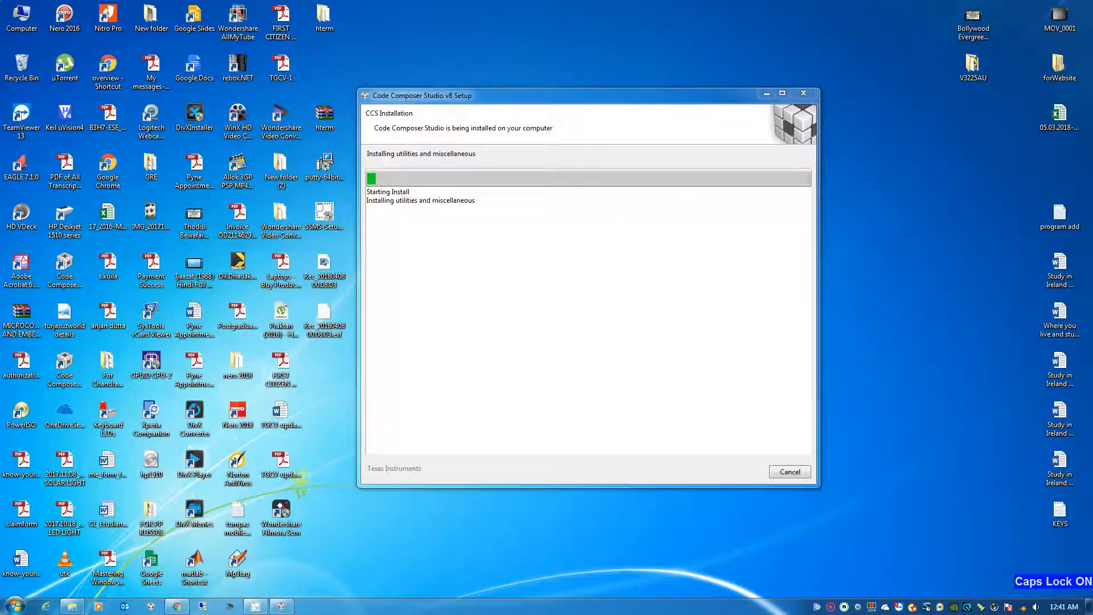